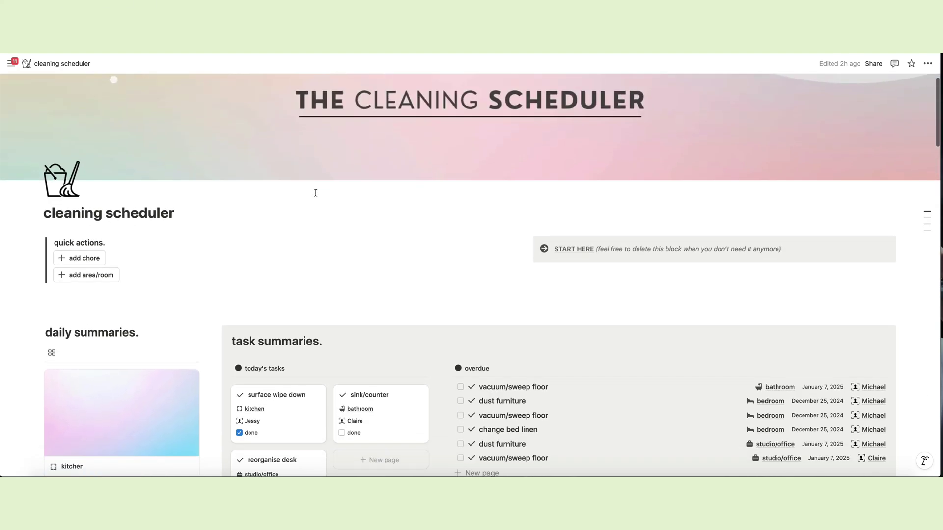
Scroll through the cleaning scheduler and briefly view the People manager page.
scroll(559, 263, "down", 10)
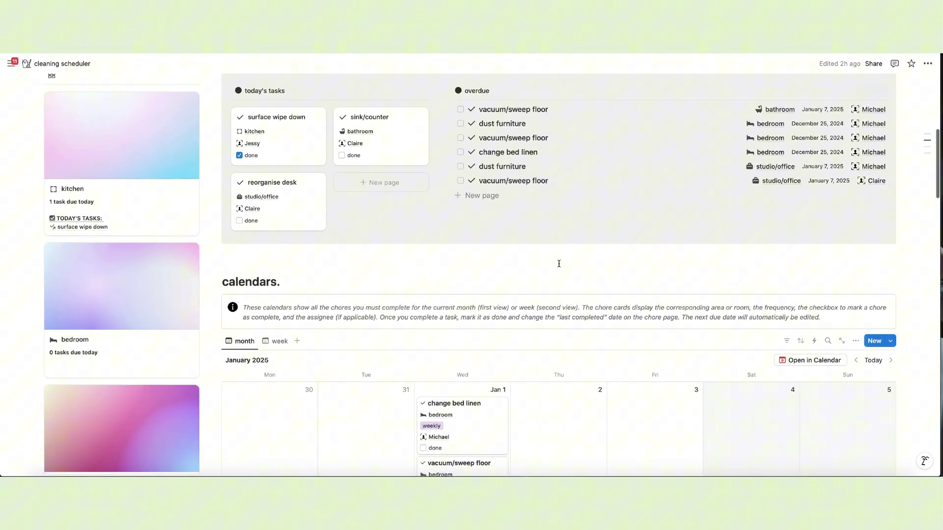
scroll(559, 263, "down", 10)
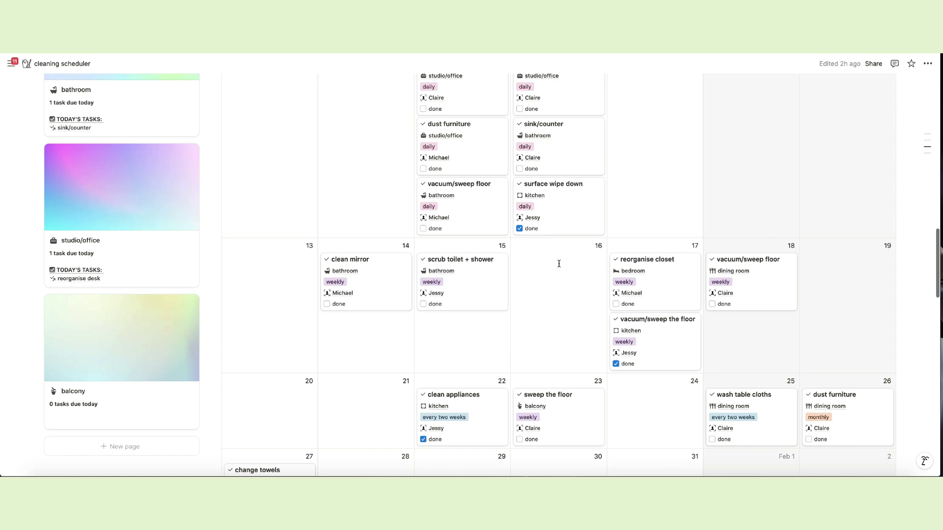
scroll(559, 264, "down", 10)
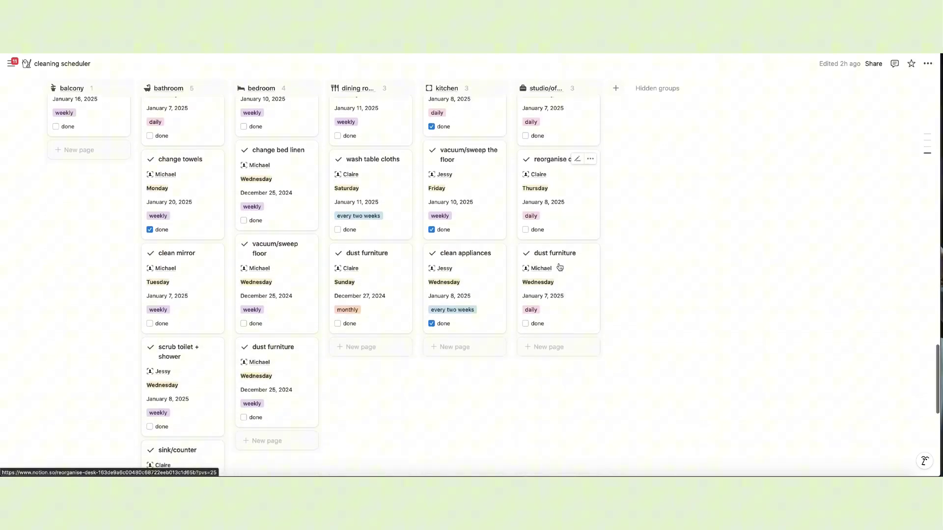
scroll(559, 267, "down", 2)
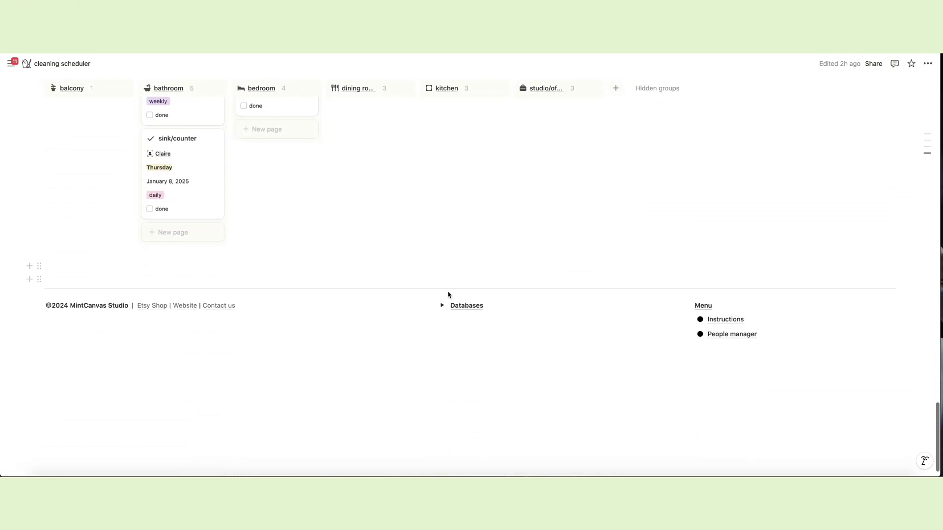
scroll(468, 280, "up", 15)
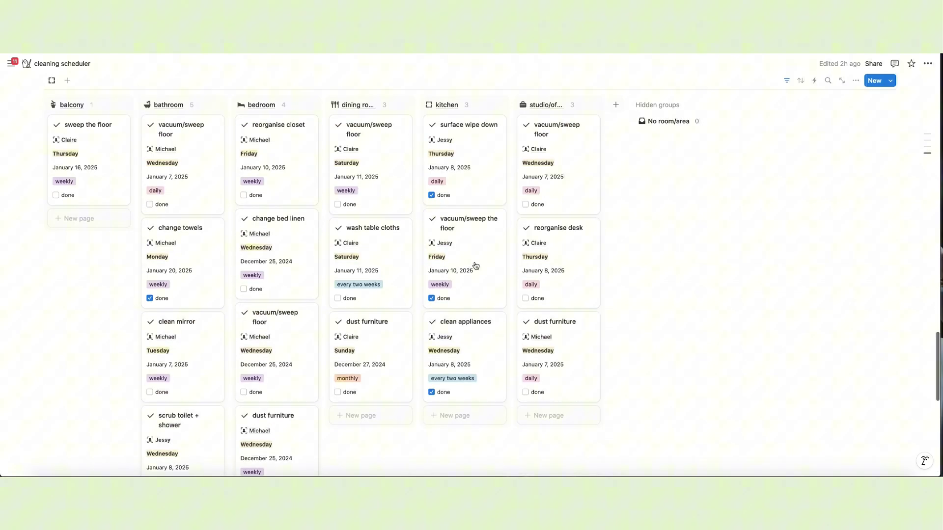
scroll(475, 266, "up", 20)
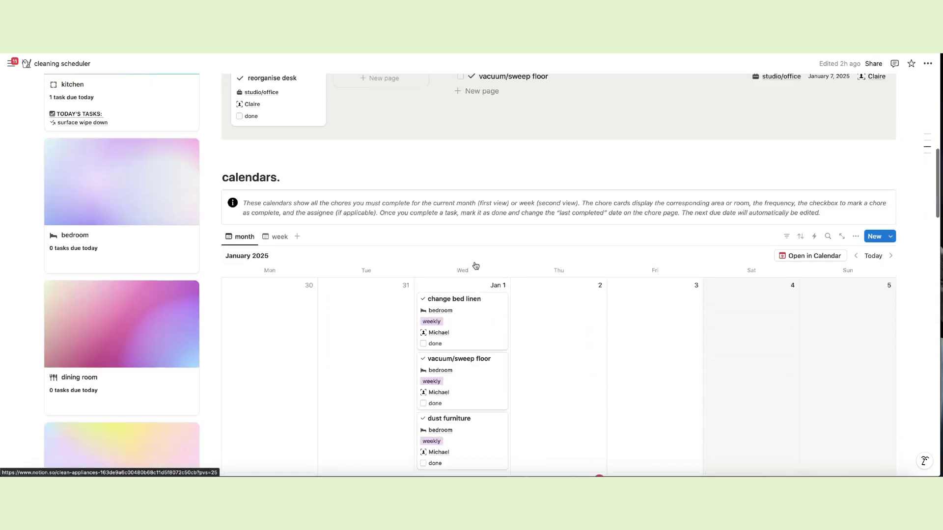
scroll(658, 298, "down", 8)
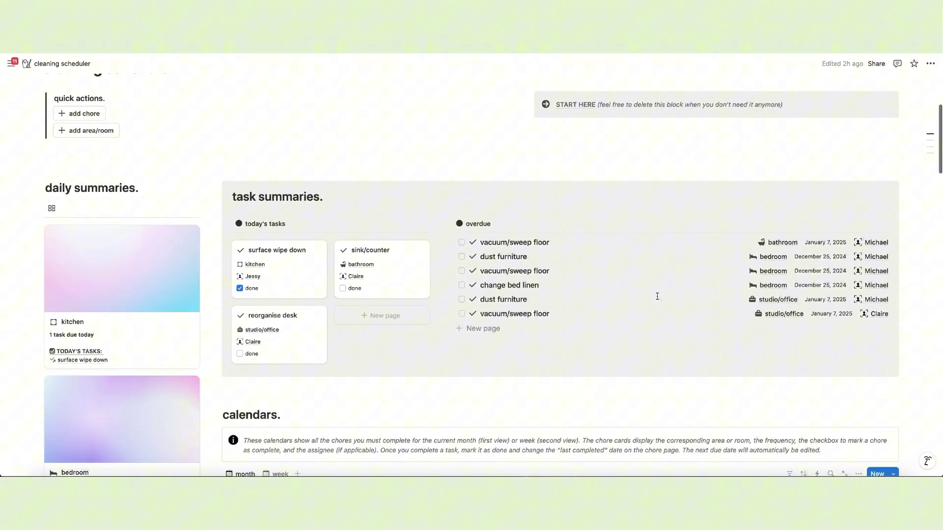
scroll(657, 299, "down", 10)
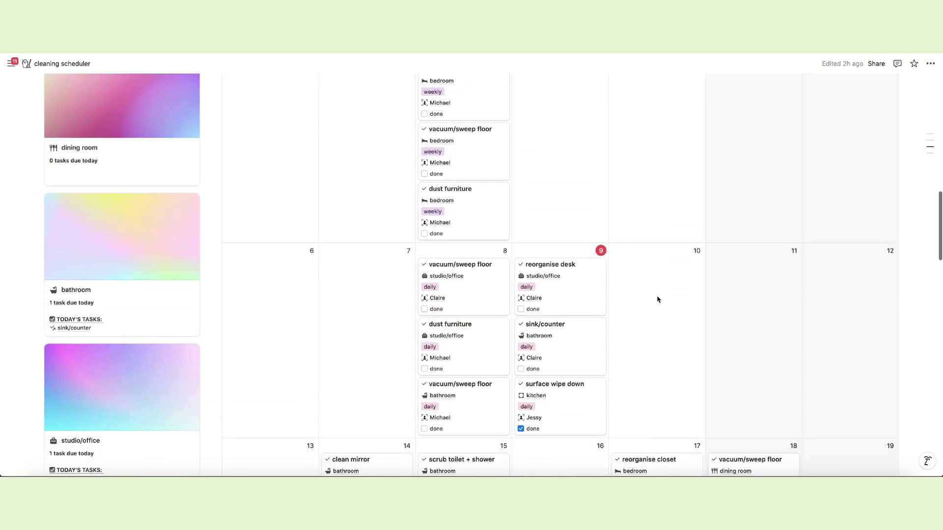
scroll(657, 300, "down", 10)
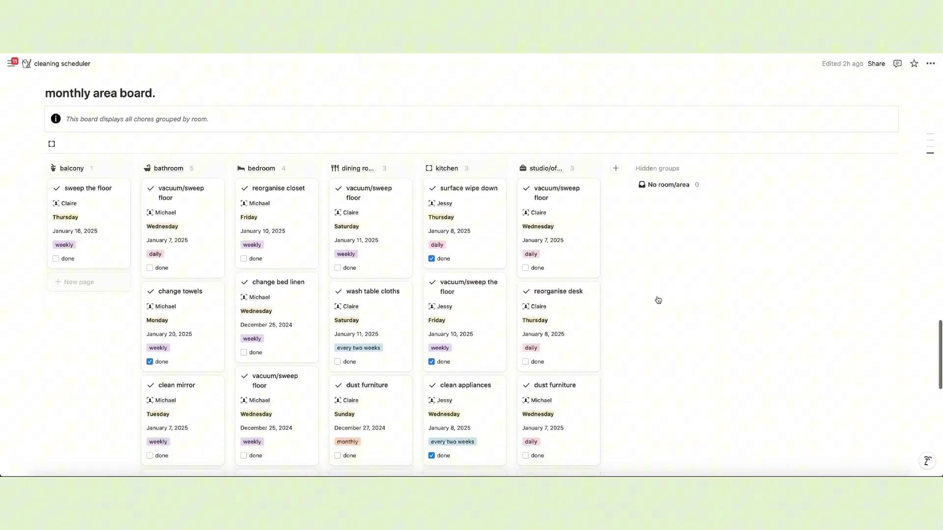
scroll(657, 297, "down", 3)
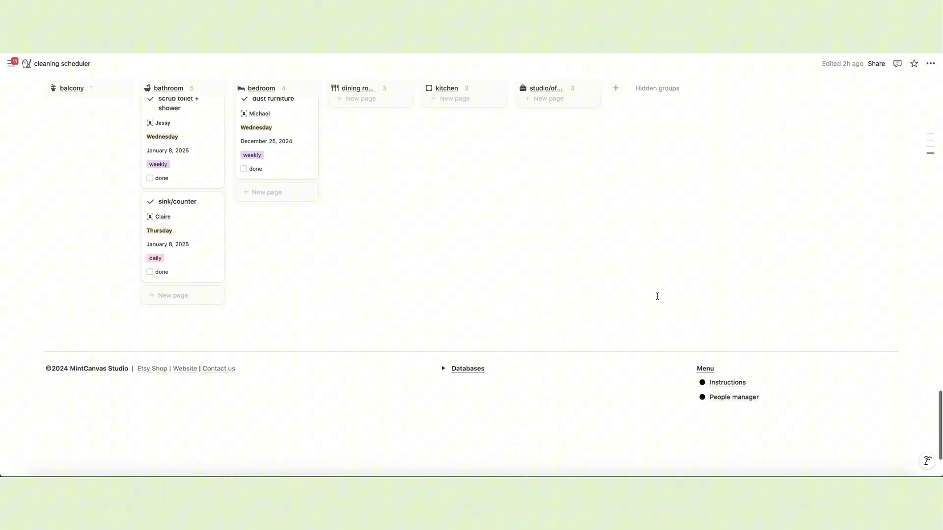
left_click(739, 398)
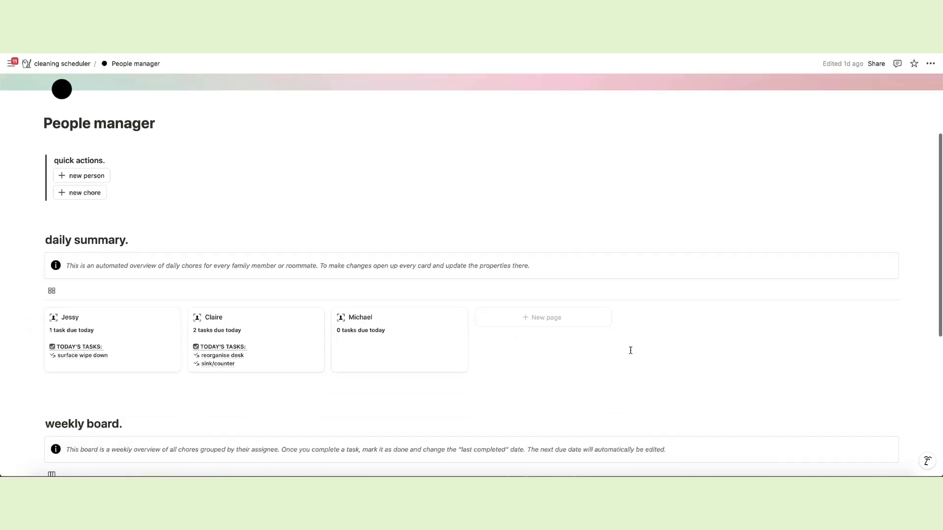
scroll(629, 350, "down", 3)
scroll(630, 350, "down", 5)
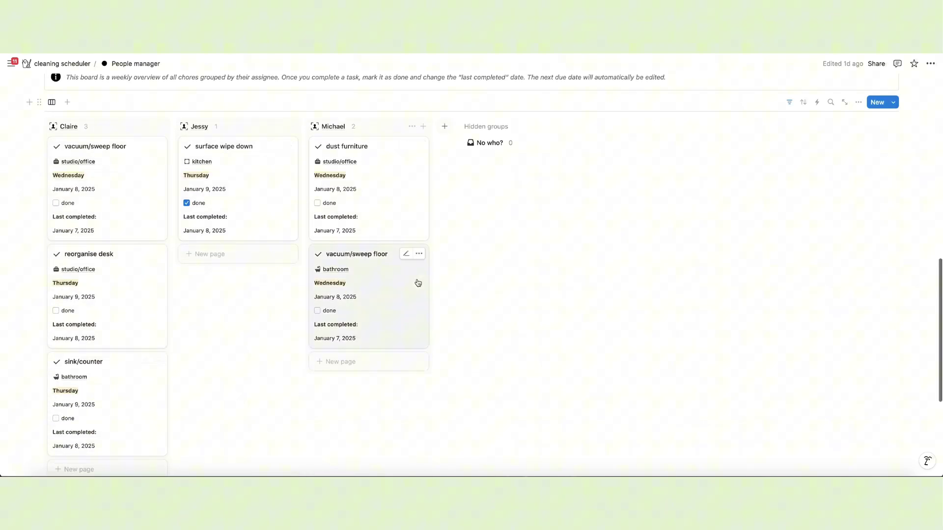
scroll(416, 279, "up", 10)
Return to the cleaning scheduler and scroll down to its Databases section.
left_click(62, 63)
scroll(559, 296, "down", 5)
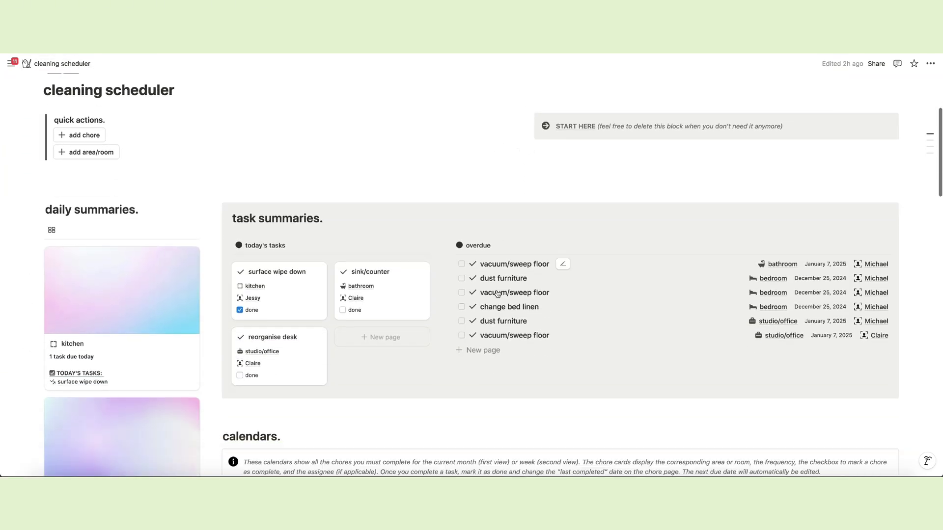
scroll(560, 297, "down", 10)
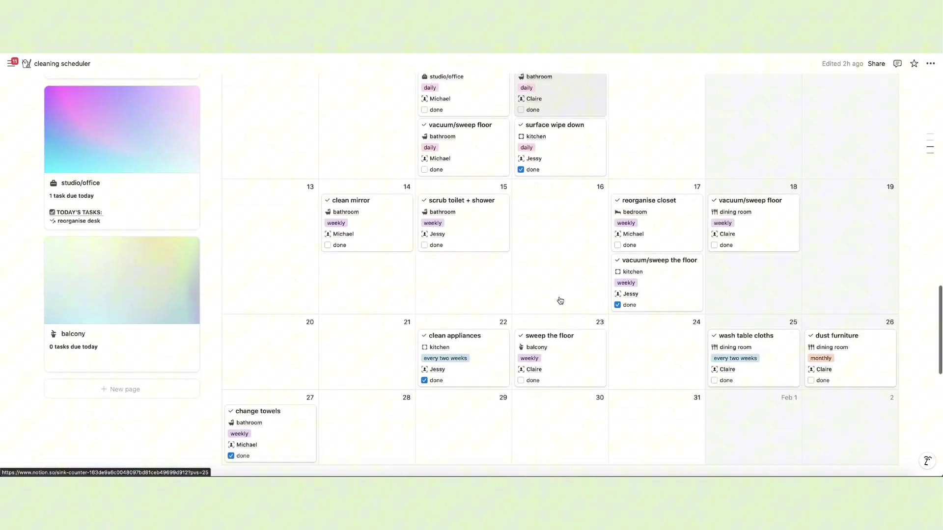
scroll(560, 301, "down", 7)
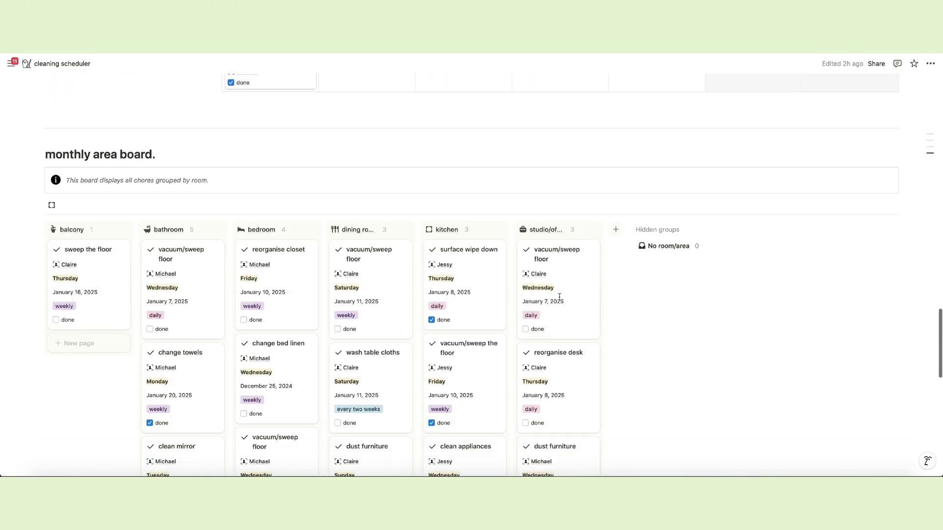
scroll(561, 300, "down", 10)
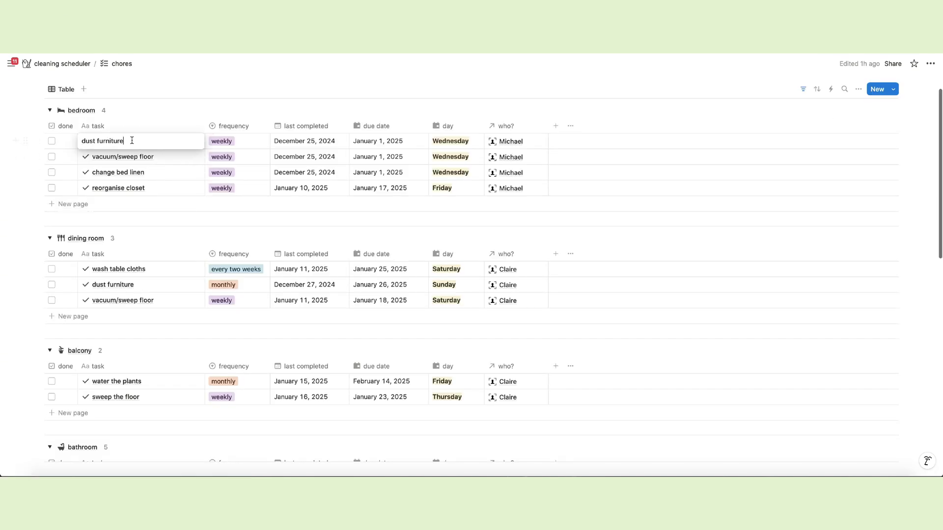
Rename the bedroom chore 'dust furniture' to 'dust wardrobe'.
key("Escape")
double_click(109, 141)
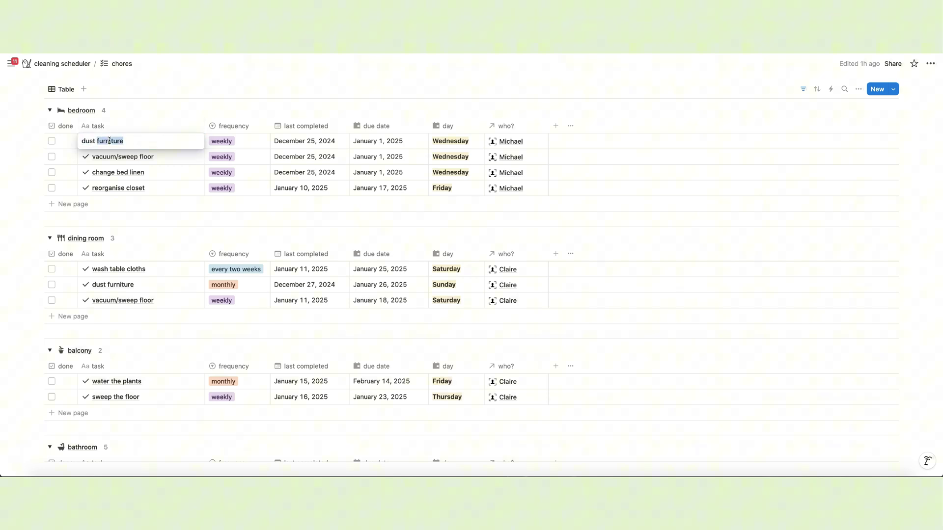
type("wardrobe")
key("Return")
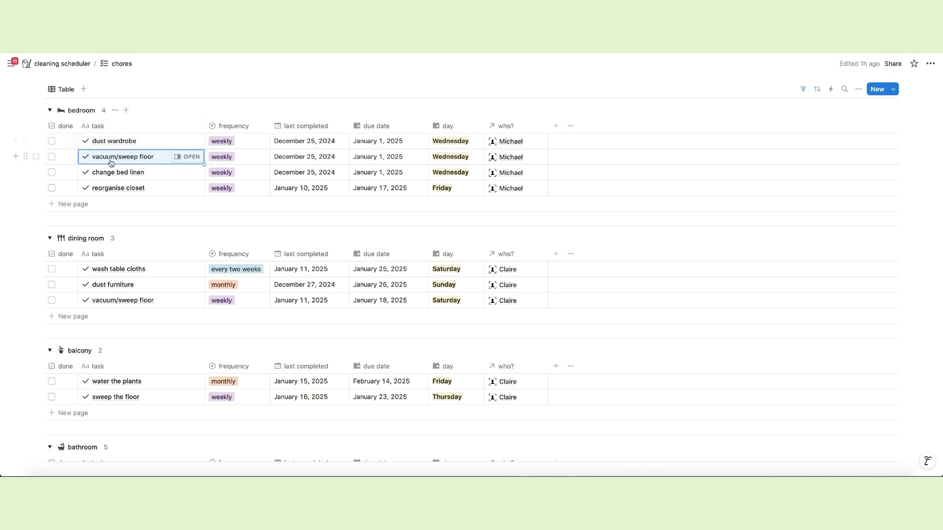
Select the dining room, balcony, bathroom, studio/office and kitchen chore groups.
left_click(36, 126)
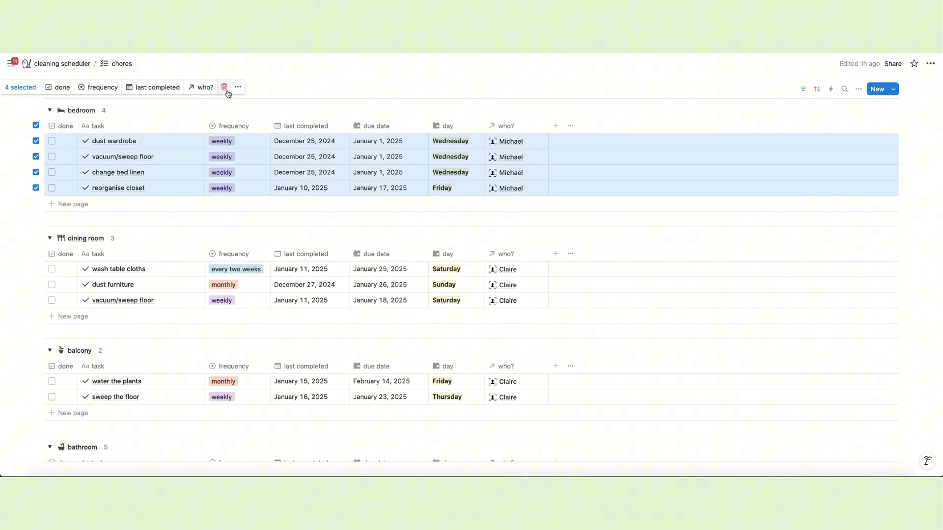
key("Escape")
left_click(36, 254)
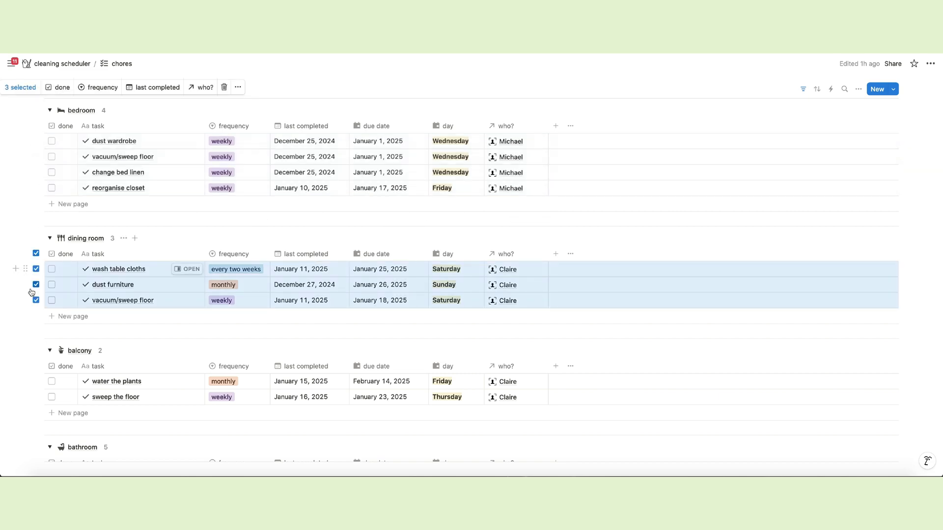
scroll(36, 275, "down", 2)
left_click(36, 286)
scroll(34, 280, "down", 2)
left_click(34, 273)
scroll(35, 299, "down", 2)
left_click(36, 342)
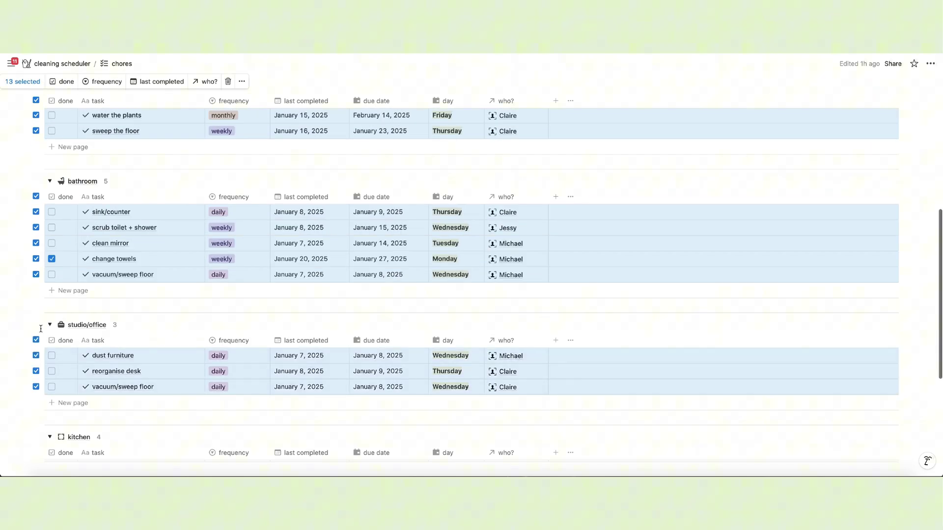
scroll(37, 294, "down", 4)
left_click(38, 252)
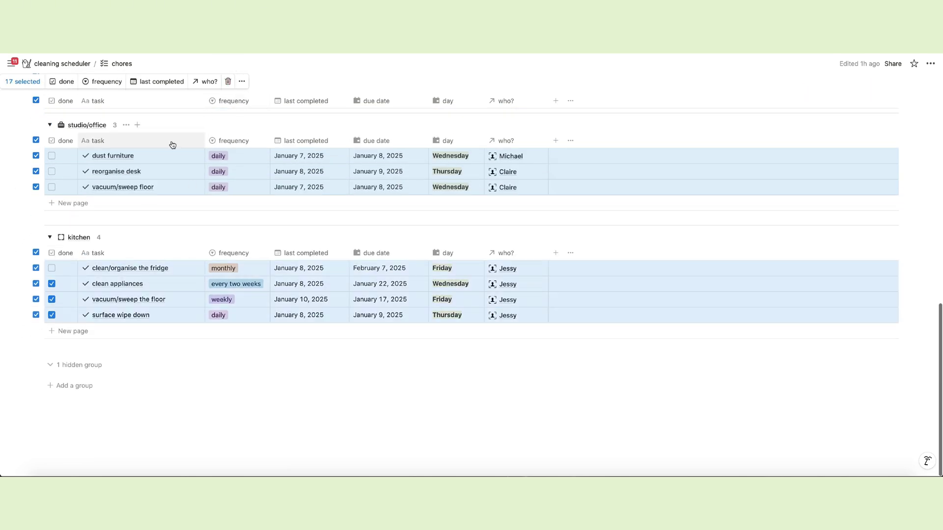
scroll(172, 146, "up", 3)
Go back to the cleaning scheduler and open the rooms/areas database.
left_click(84, 65)
scroll(525, 268, "down", 20)
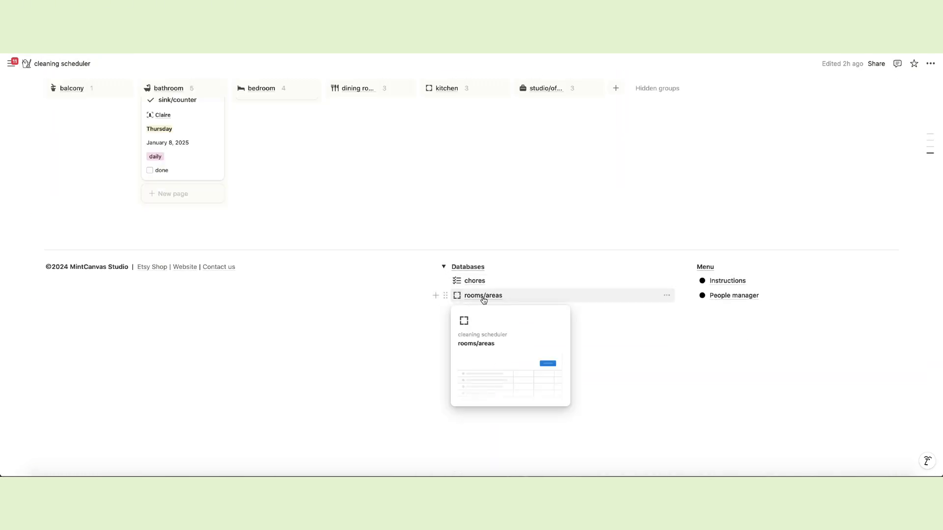
left_click(478, 298)
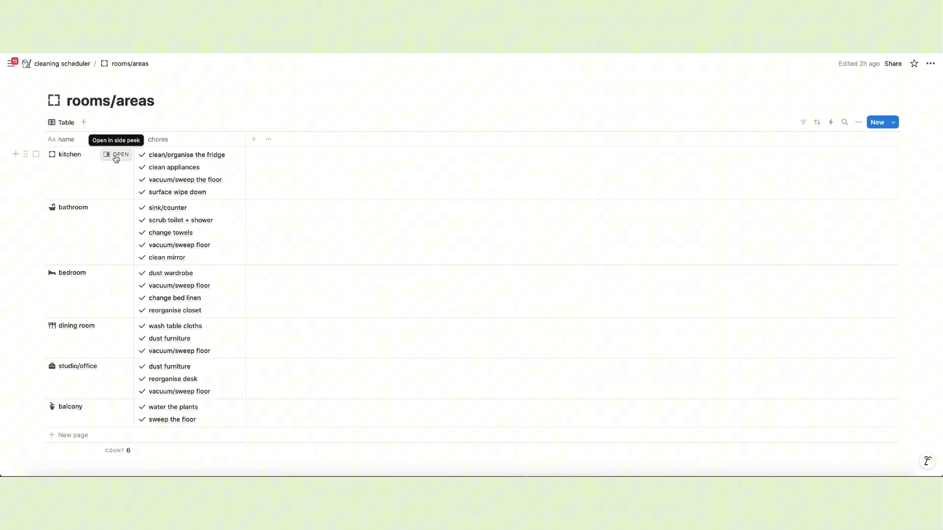
scroll(116, 159, "down", 3)
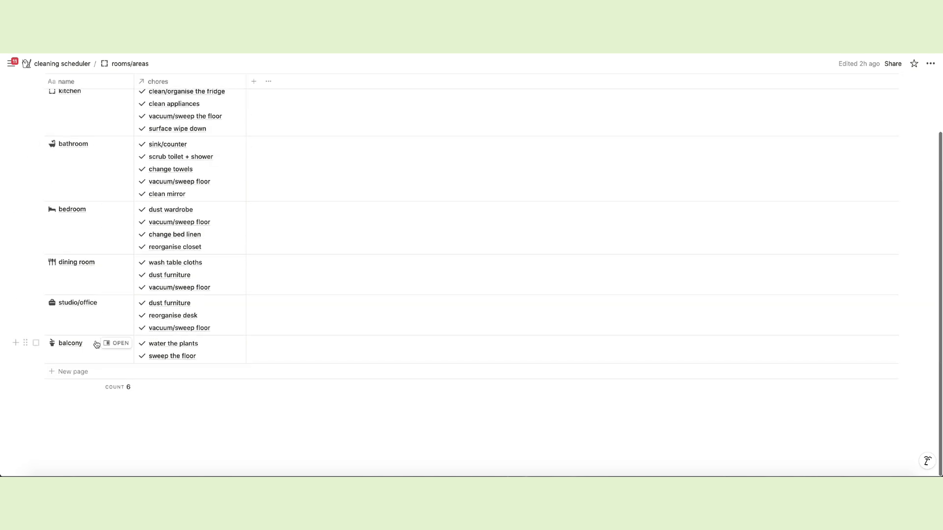
Add a guest bedroom room entry and apply the area template to it.
left_click(75, 371)
type("area")
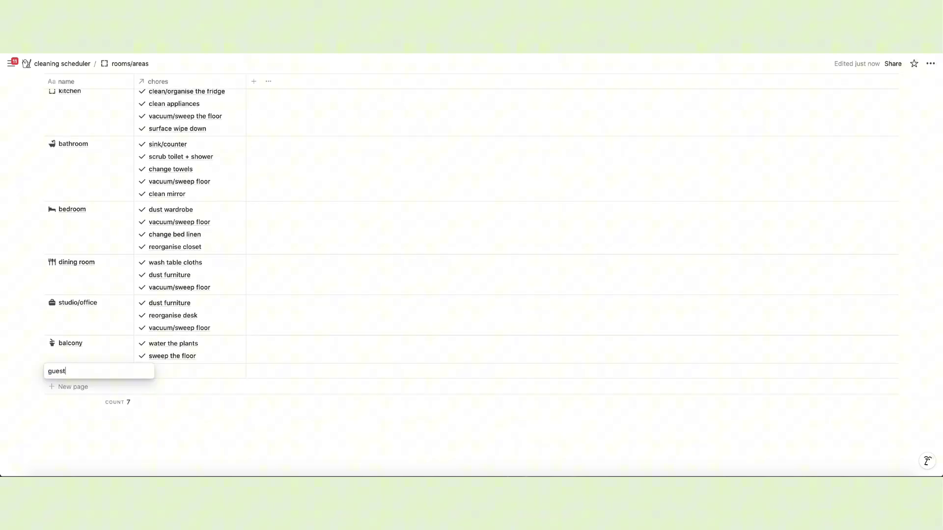
type(" bedroom")
key("Return")
left_click(119, 371)
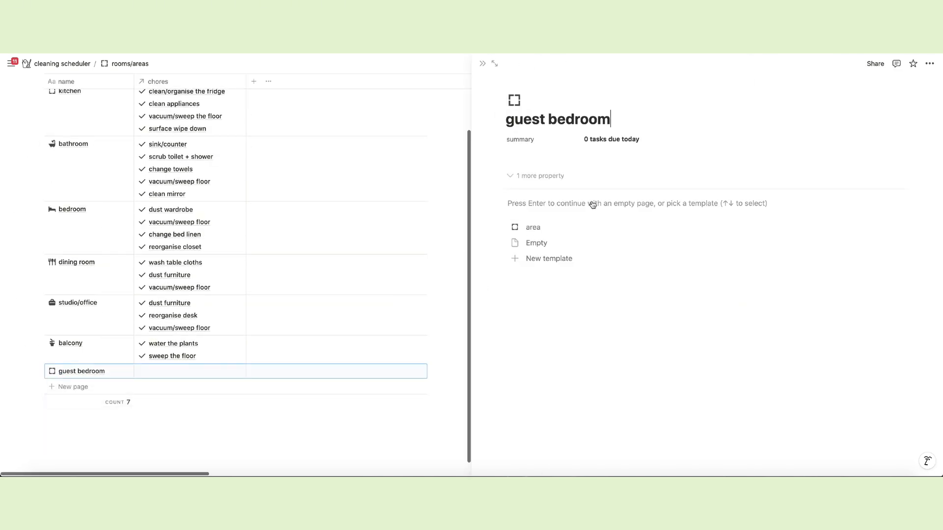
left_click(521, 227)
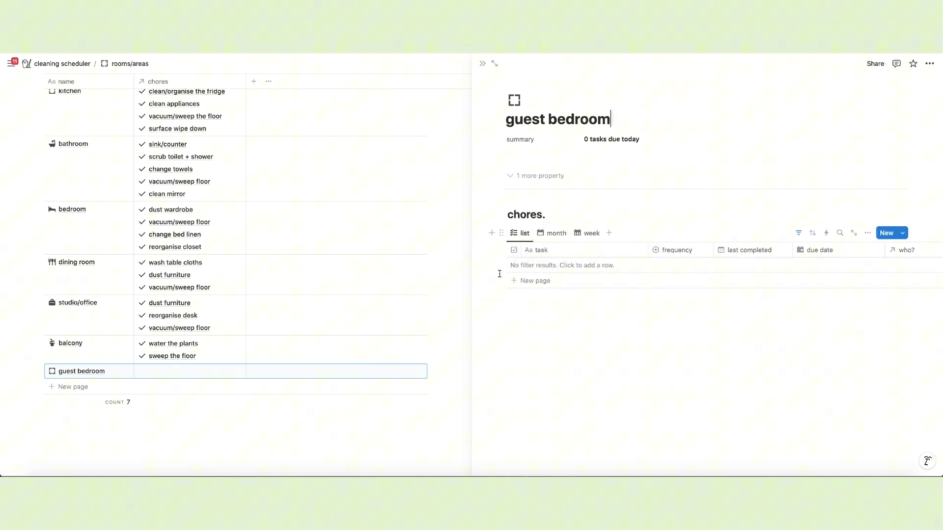
Give the guest bedroom page a bed icon.
left_click(514, 101)
type("bed")
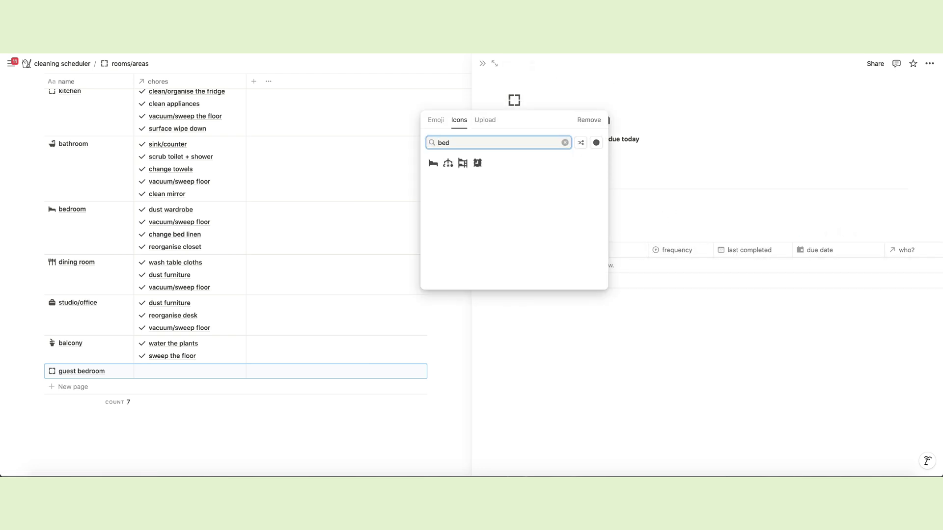
left_click(434, 164)
Set a 'gradient' stock image as the guest bedroom cover.
left_click(531, 86)
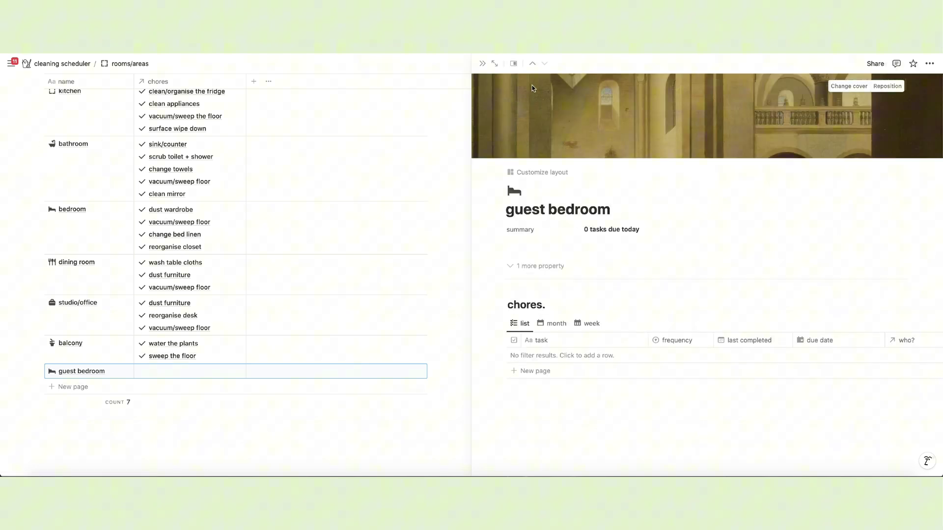
left_click(847, 87)
left_click(791, 103)
type("gr")
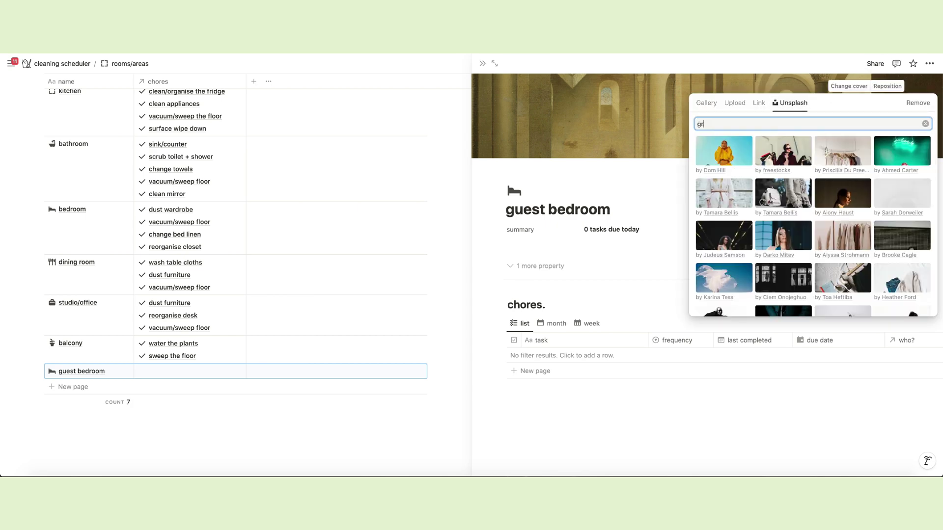
type("adient")
left_click(727, 153)
left_click(677, 131)
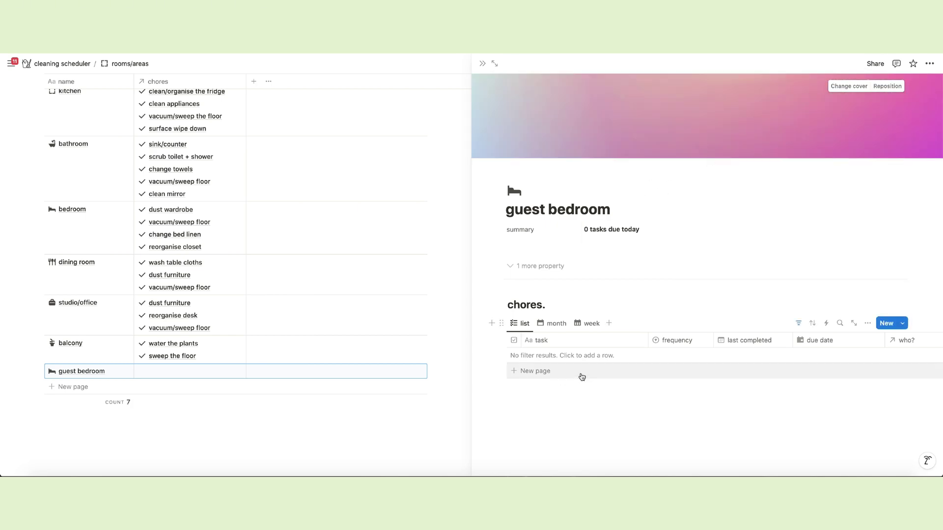
Add the chores 'vacuum floor' and 'dust furniture' to guest bedroom.
left_click(542, 355)
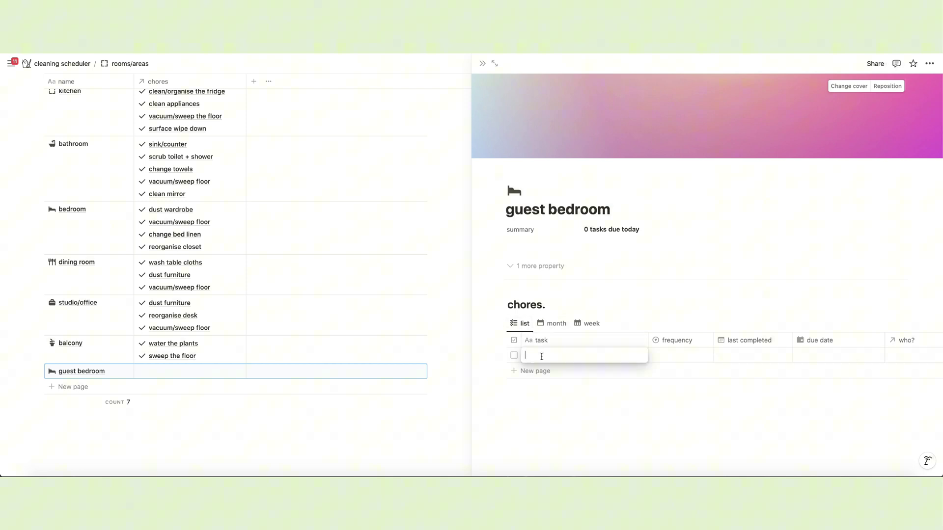
type("vacuum")
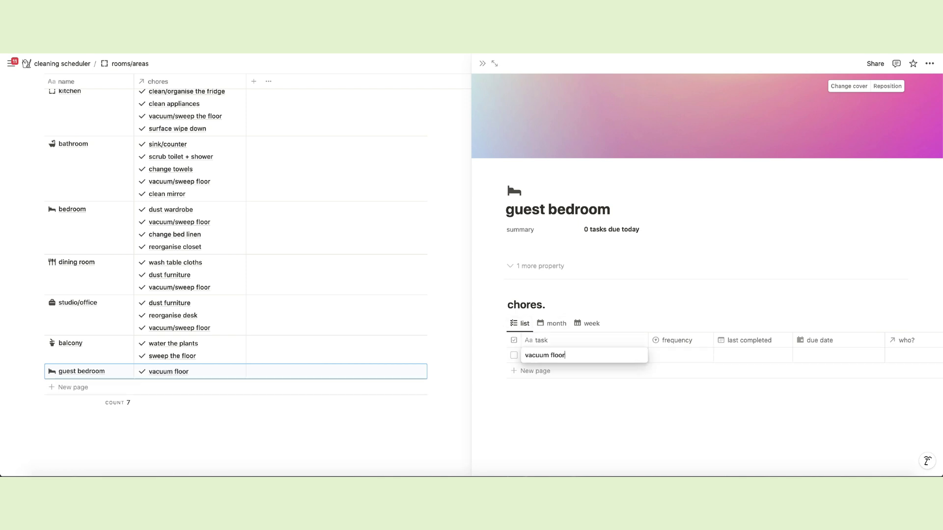
type(" floor")
key("Return")
left_click(540, 371)
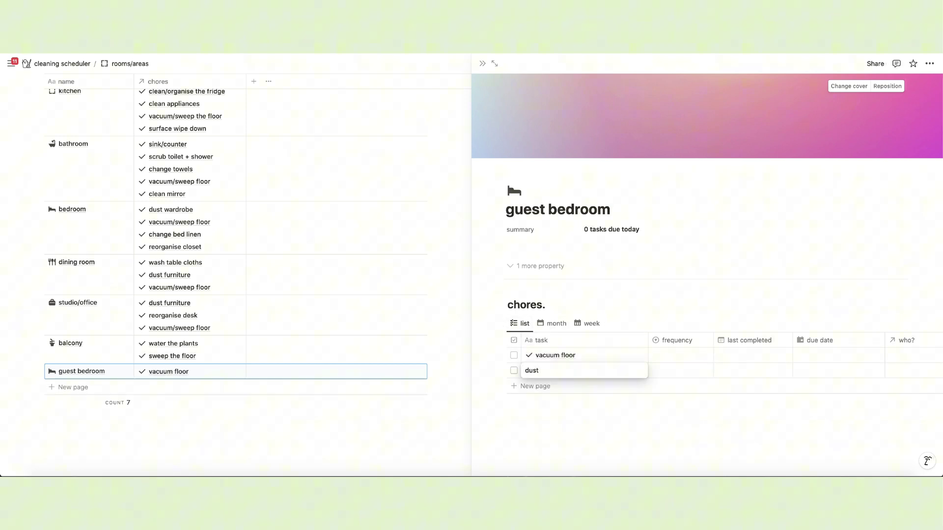
left_click(678, 360)
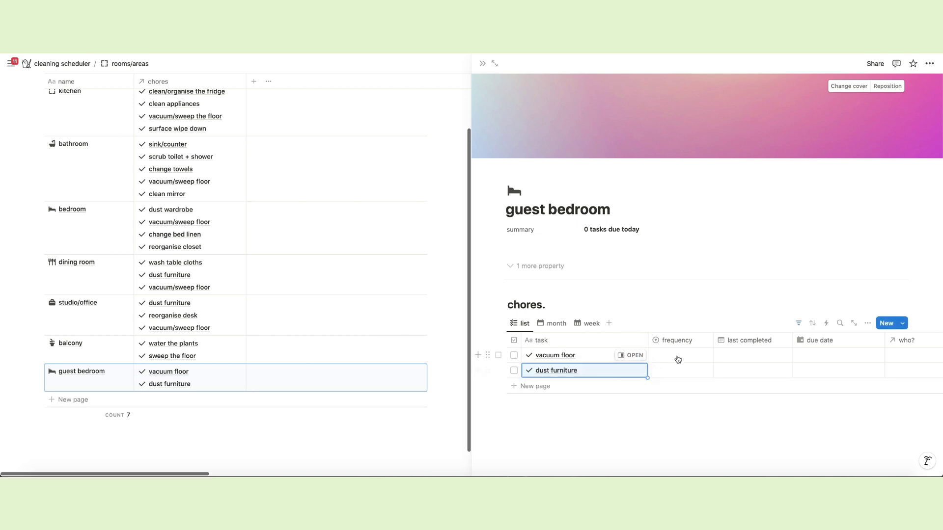
Make both chores monthly with last completed date January 2, 2025.
left_click(678, 355)
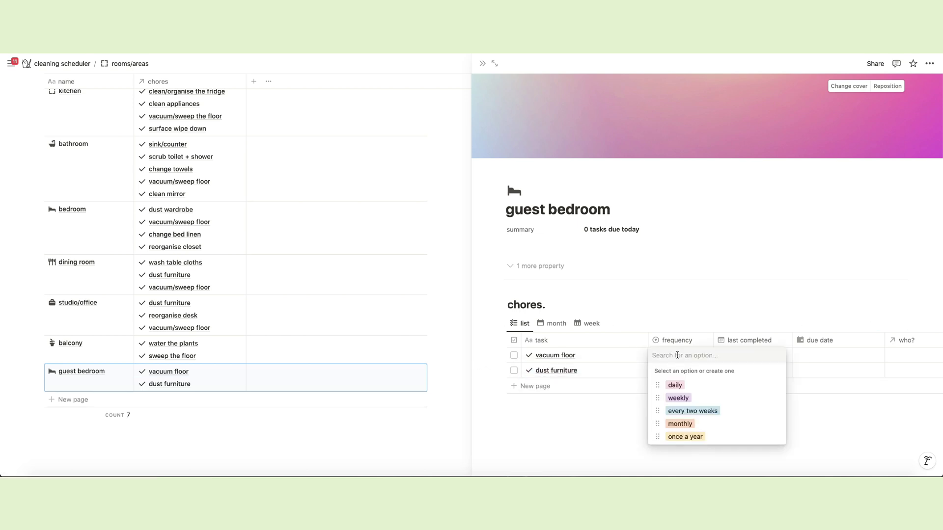
left_click(679, 423)
left_click_drag(714, 375, 716, 393)
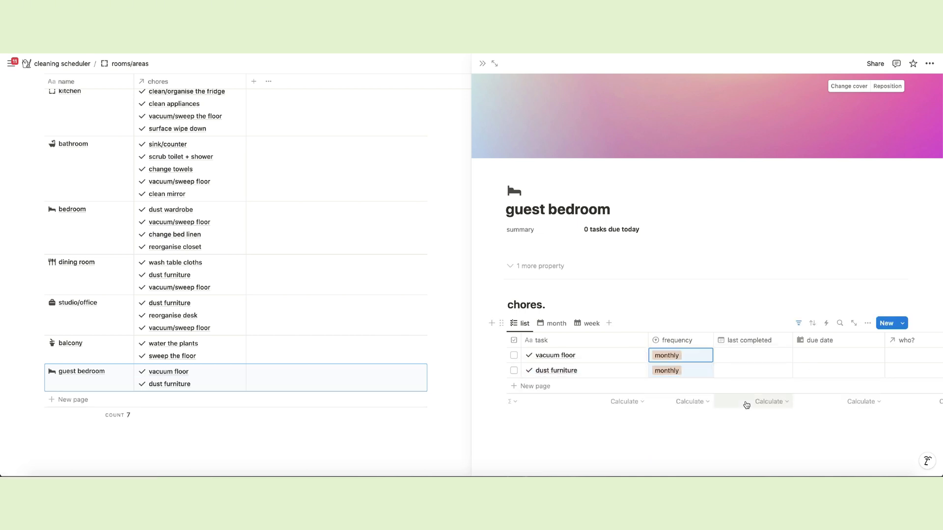
left_click(736, 356)
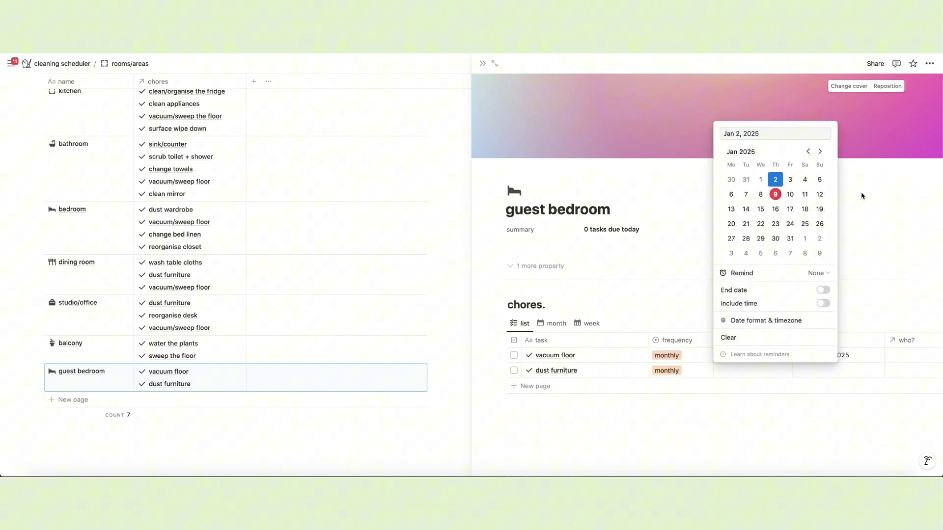
key("Escape")
left_click(749, 370)
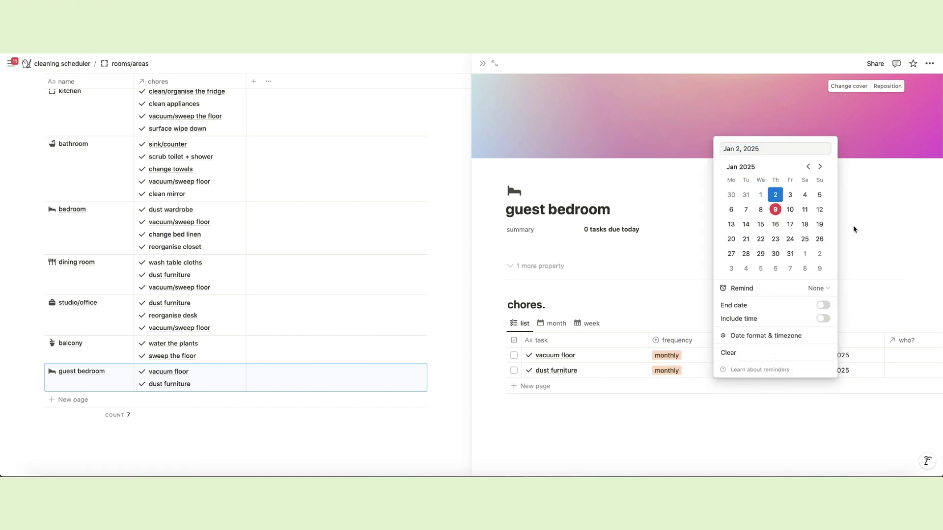
key("Escape")
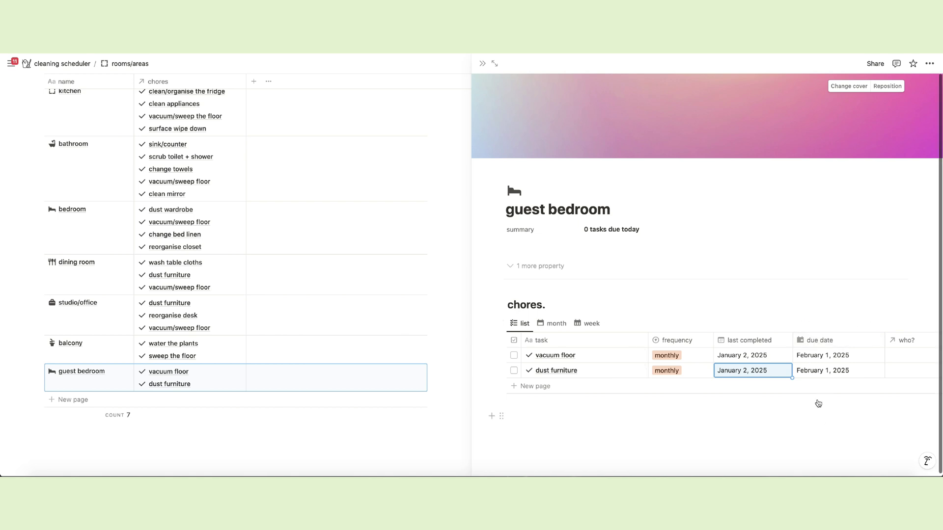
Open guest bedroom full-page and preview its chores as a month calendar, then list.
left_click(494, 64)
scroll(398, 231, "down", 5)
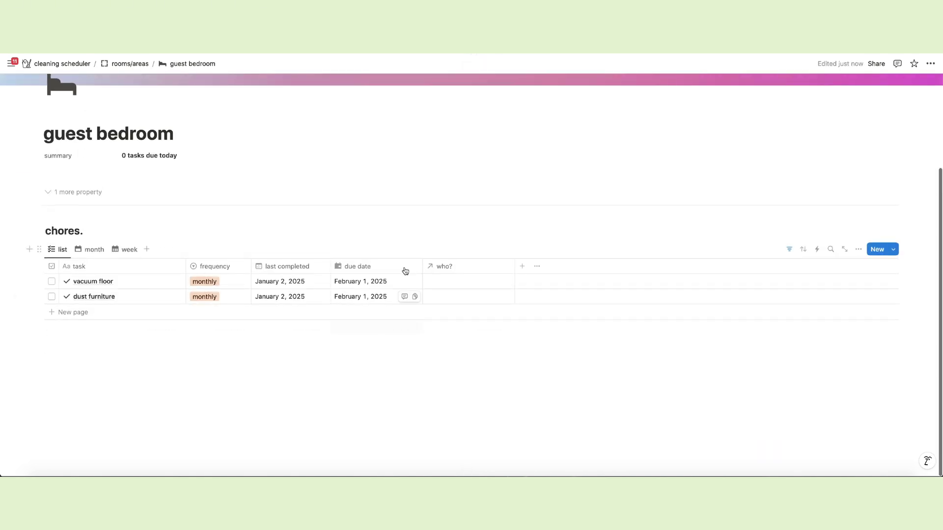
left_click(94, 249)
scroll(433, 360, "down", 10)
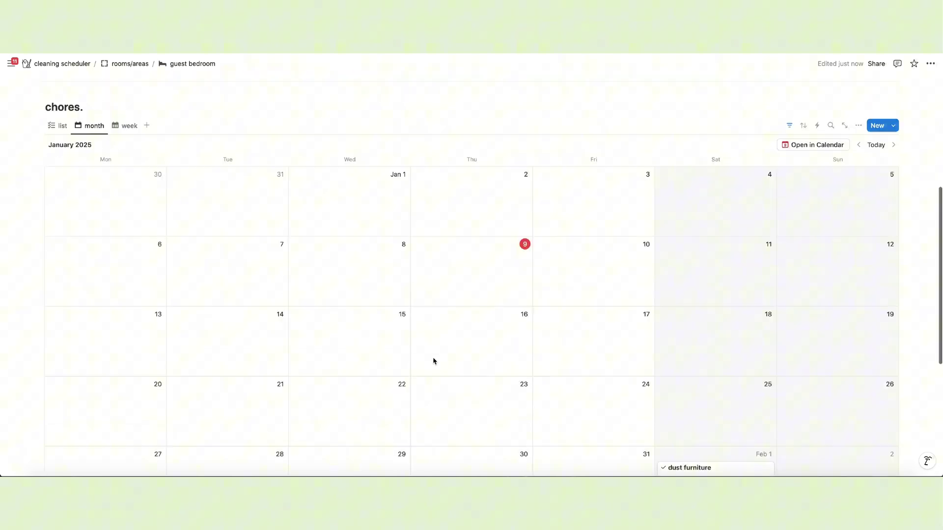
scroll(267, 219, "up", 10)
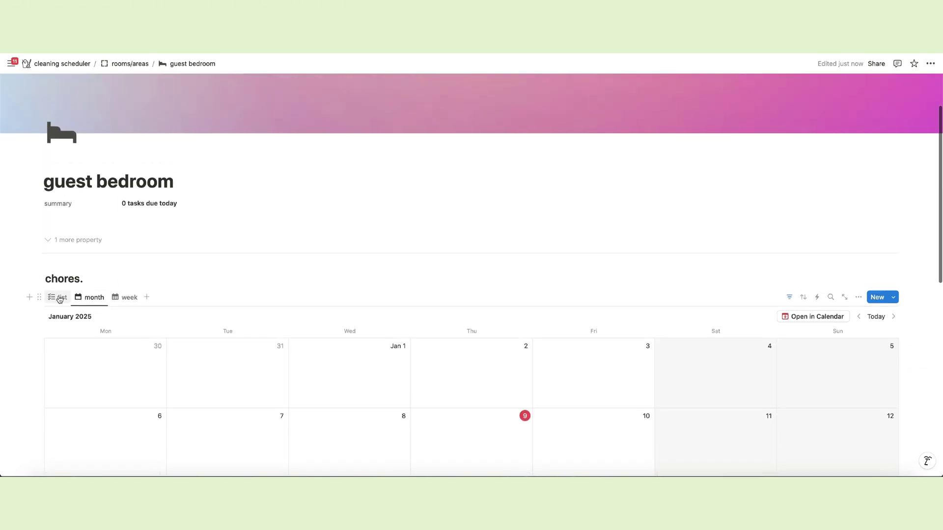
left_click(57, 295)
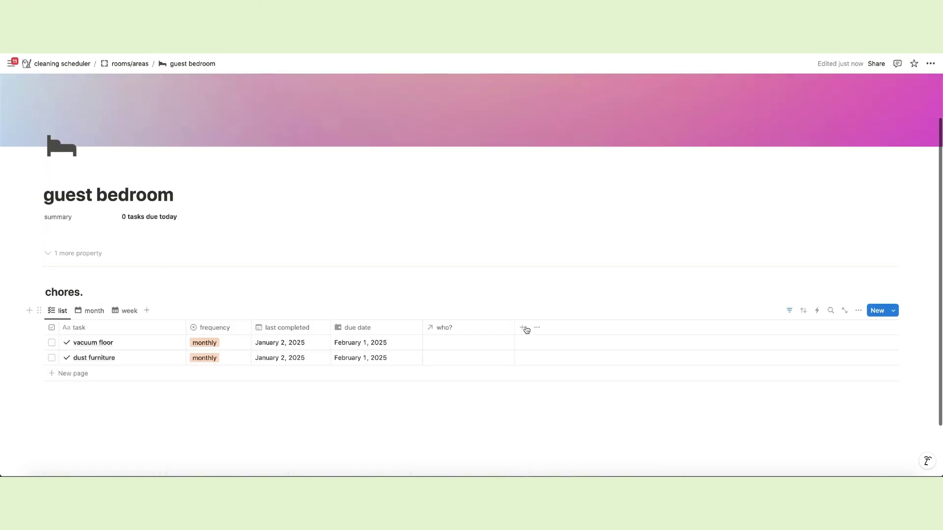
Assign both chores to a newly created person in people db.
left_click(460, 347)
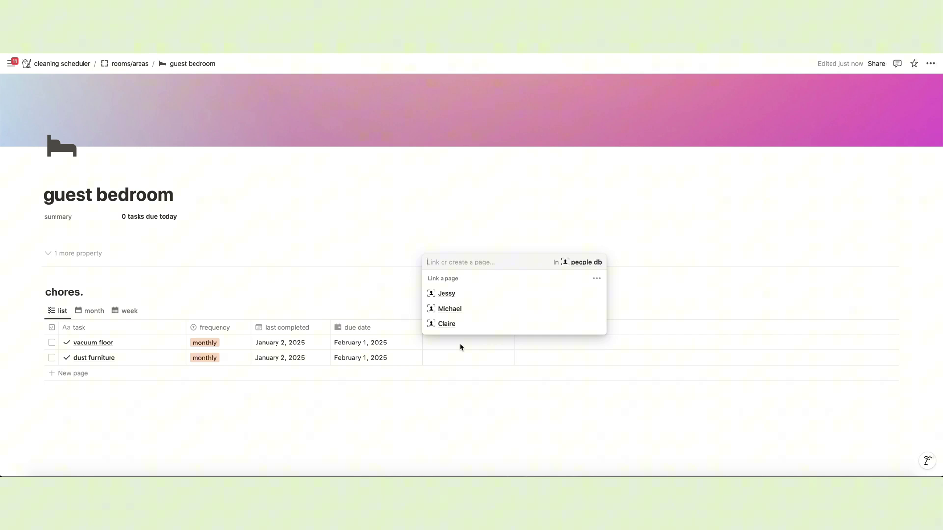
type("Silvia")
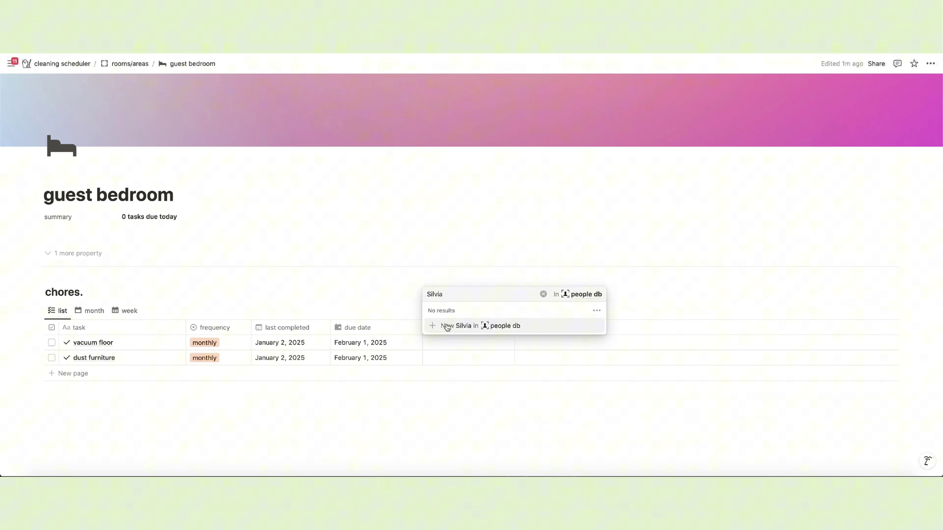
left_click(478, 326)
key("Escape")
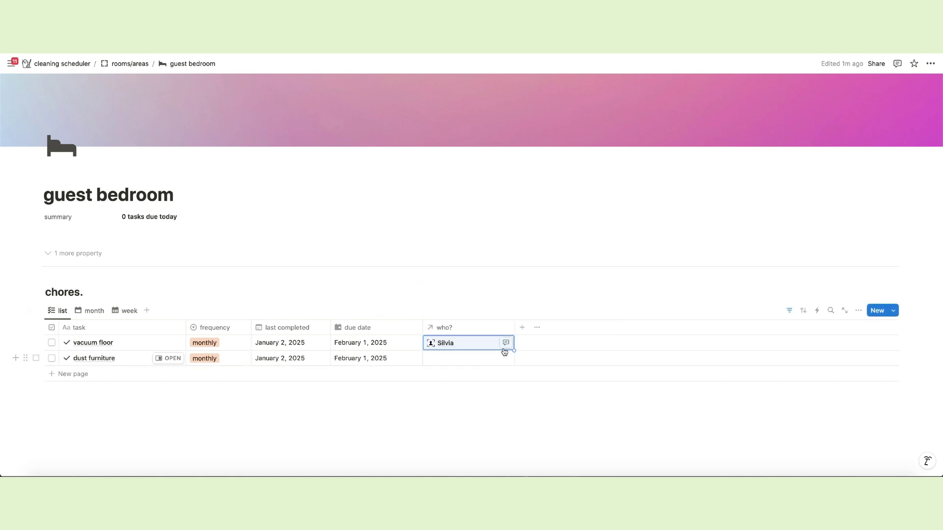
left_click_drag(514, 354, 514, 359)
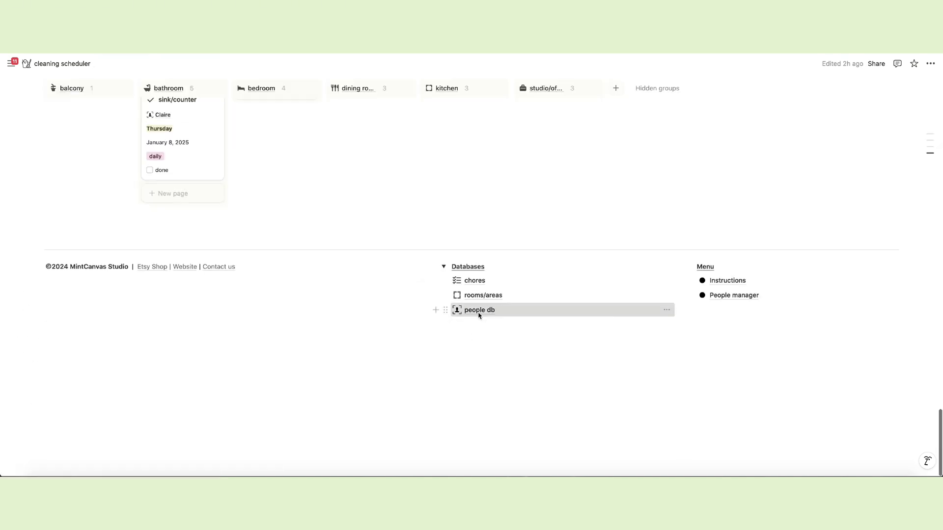
Give the first person in people db a yellow heart icon.
left_click(472, 311)
left_click(52, 154)
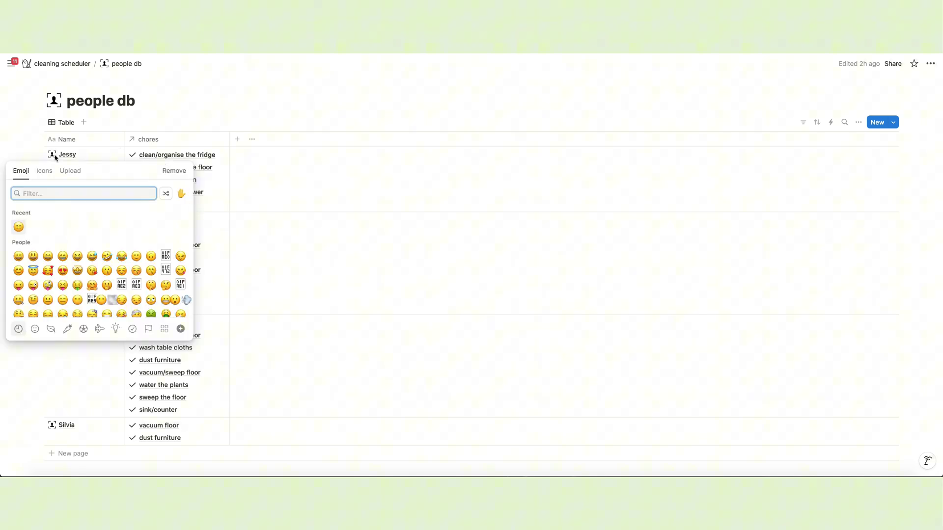
scroll(98, 270, "down", 5)
left_click(23, 275)
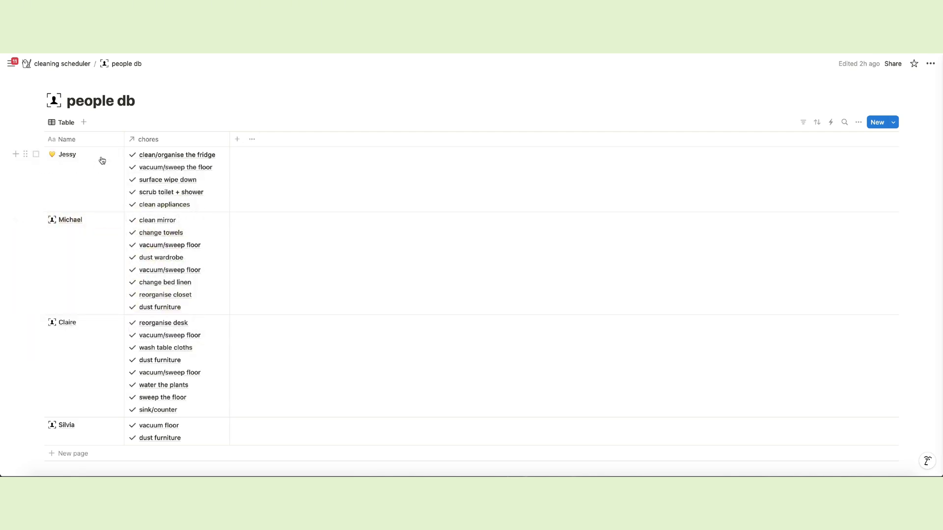
Set a white orchid stock image as that person's page cover.
left_click(103, 161)
left_click(516, 81)
left_click(857, 87)
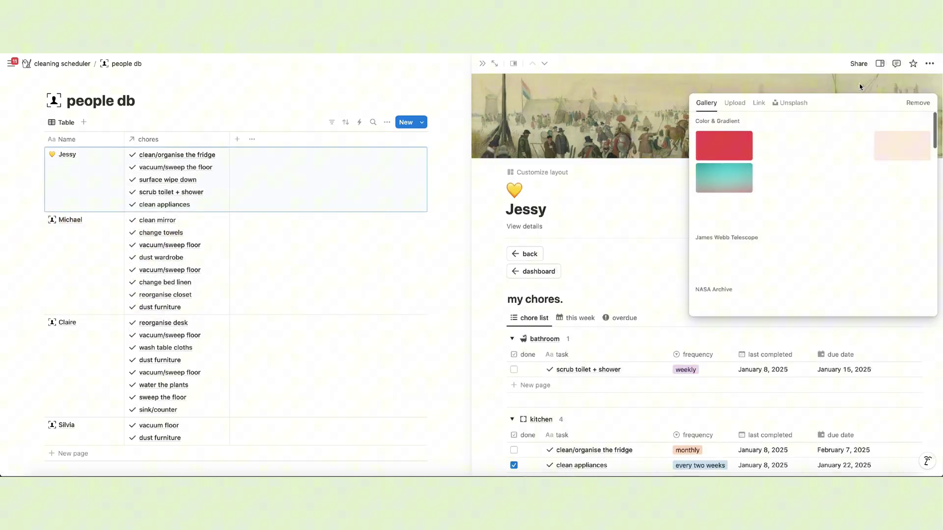
left_click(792, 103)
type("grad")
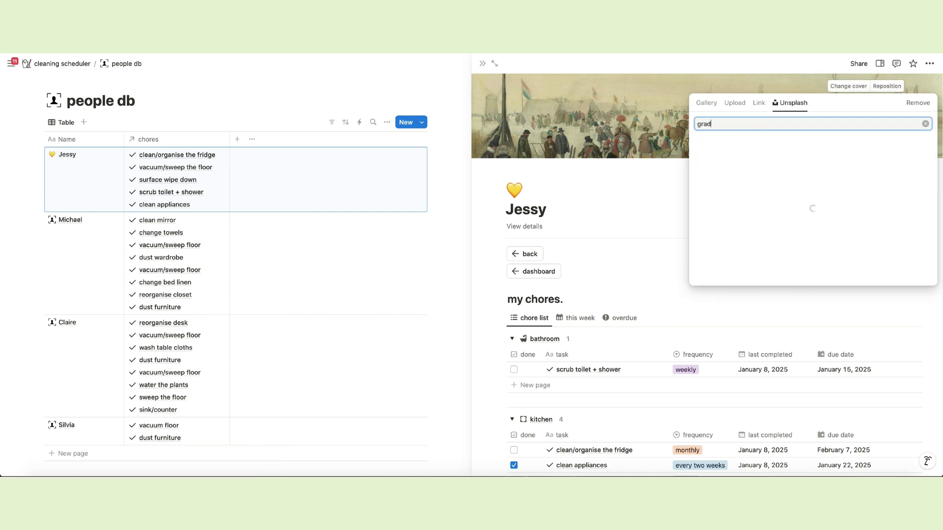
type("ient")
left_click(898, 198)
left_click(646, 200)
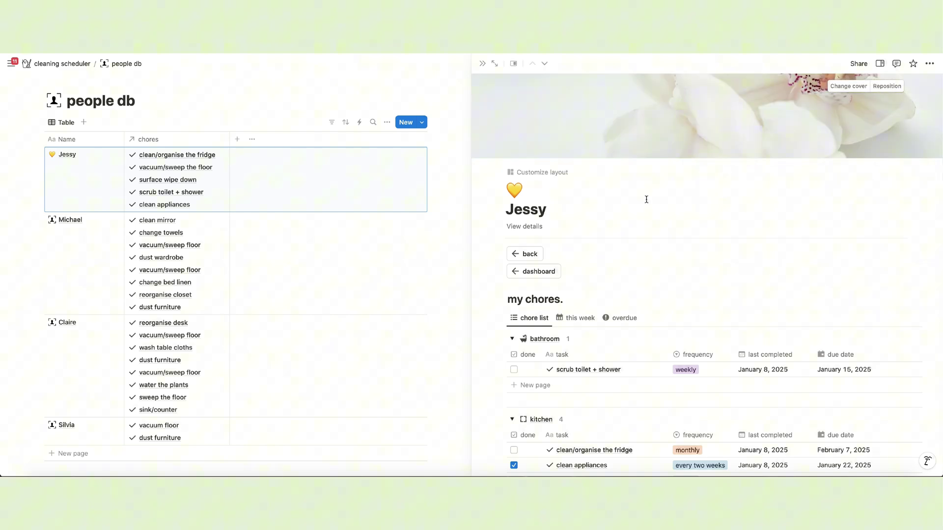
Review the person's calendar, overdue, this week and chore list views, then close the page.
scroll(570, 355, "down", 5)
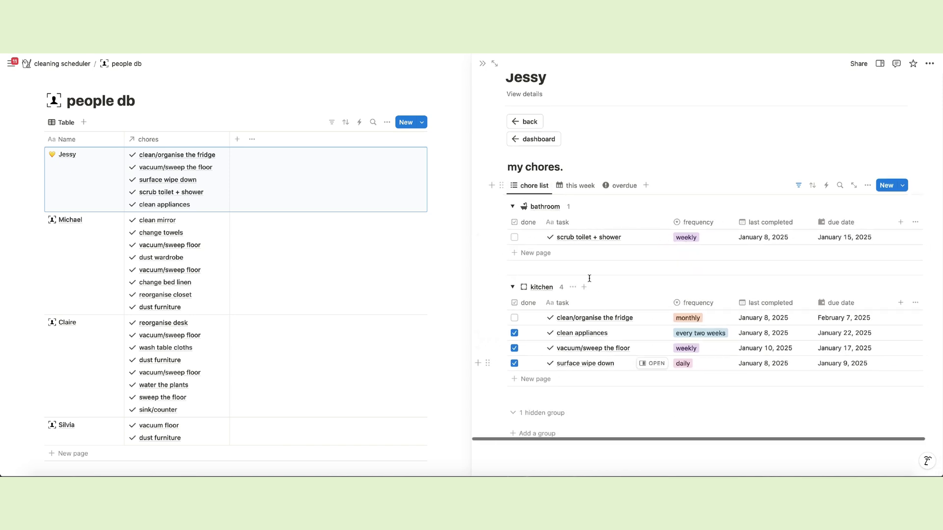
left_click_drag(542, 219, 521, 220)
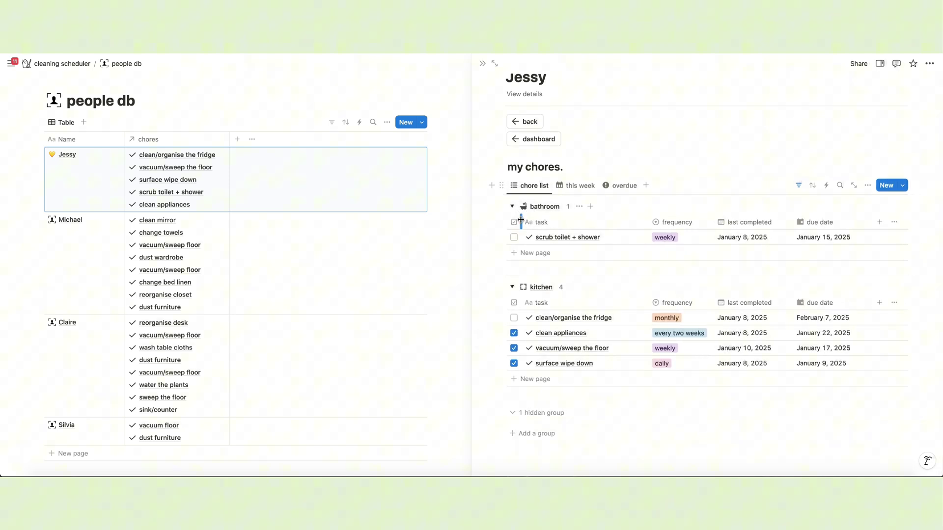
left_click(584, 186)
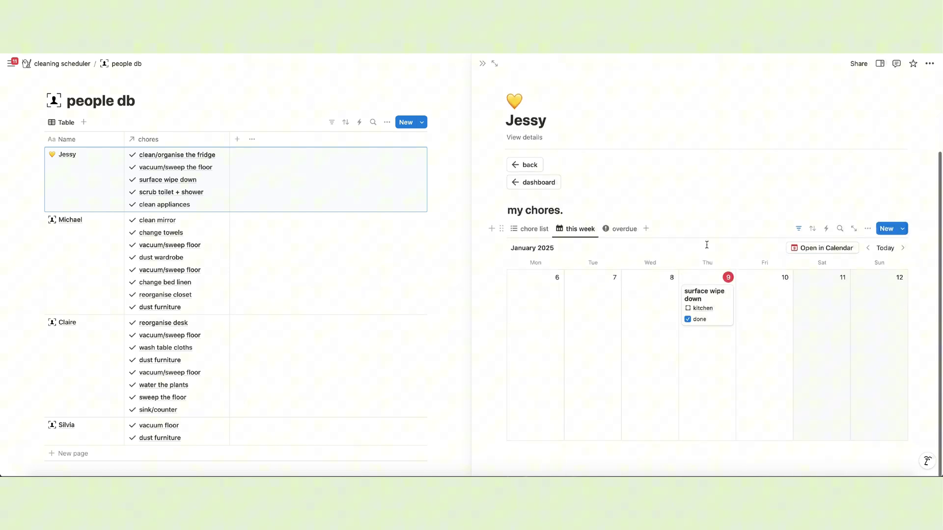
left_click(625, 230)
left_click(570, 323)
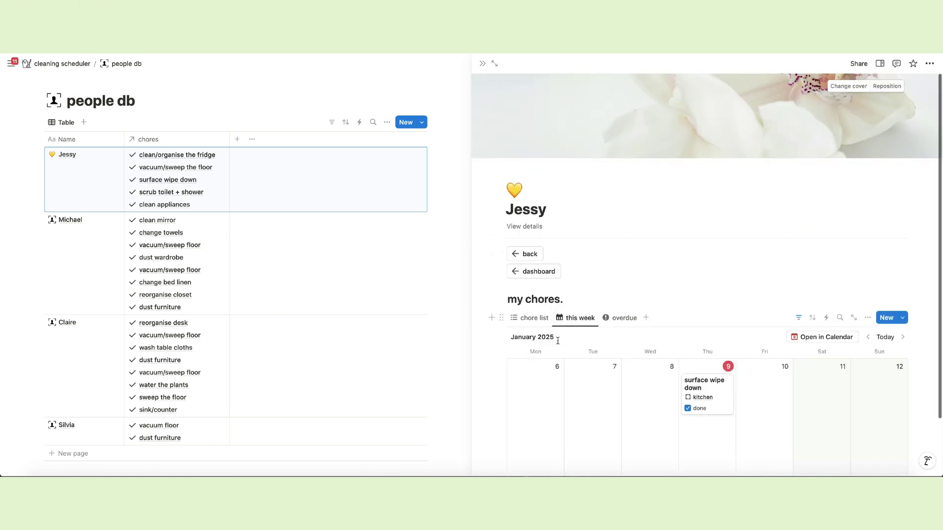
left_click(529, 319)
left_click(482, 63)
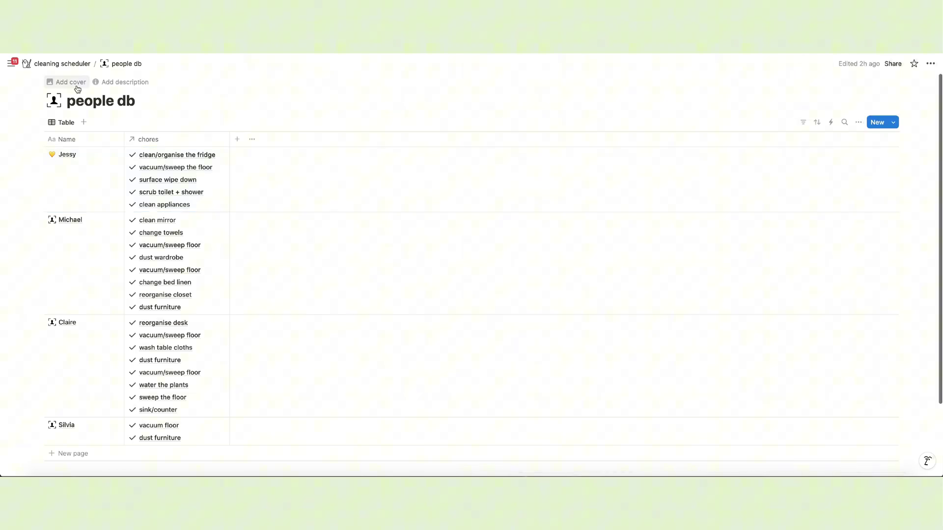
Scroll through the dashboard's quick actions, daily and task summaries, and January calendars.
left_click(49, 64)
scroll(431, 298, "down", 15)
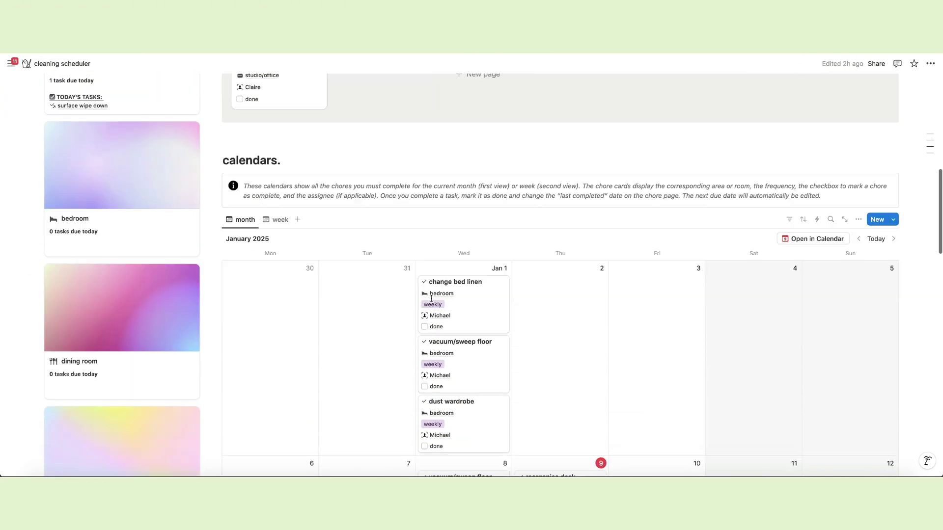
scroll(431, 302, "up", 15)
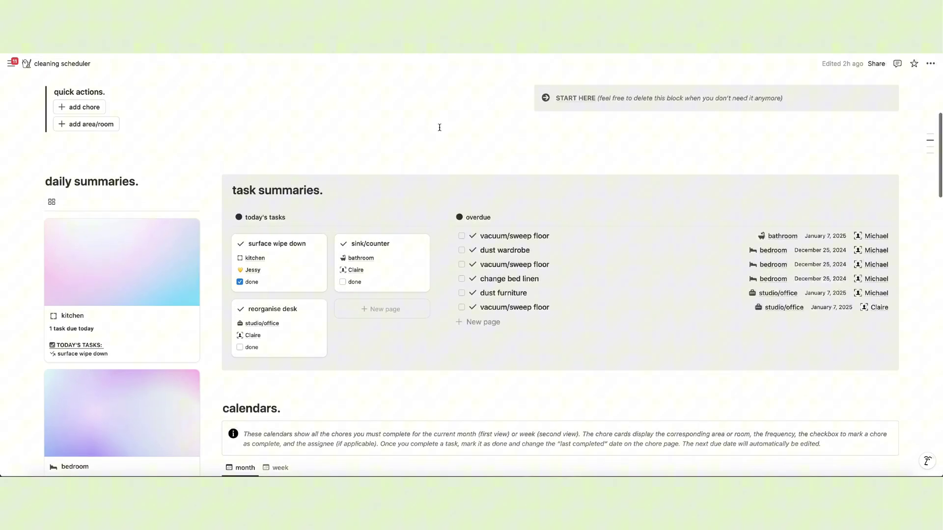
scroll(440, 127, "up", 1)
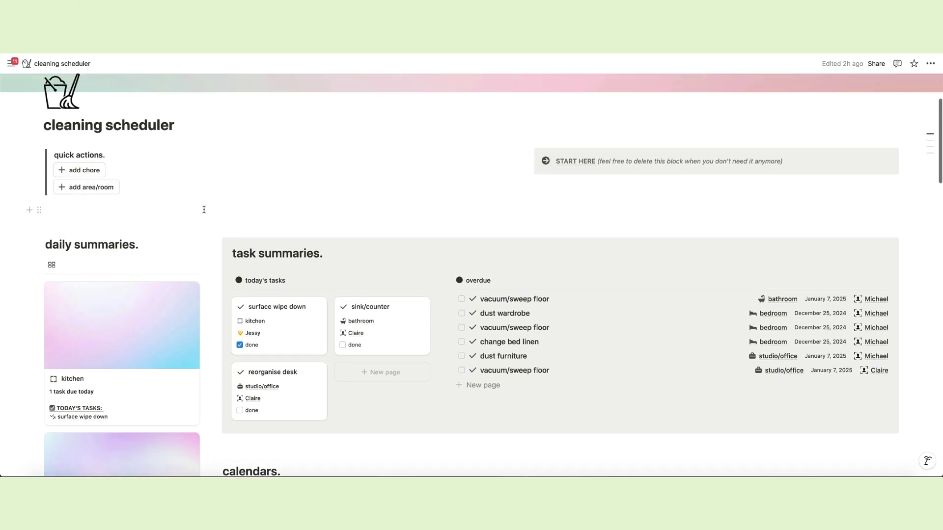
scroll(204, 210, "down", 3)
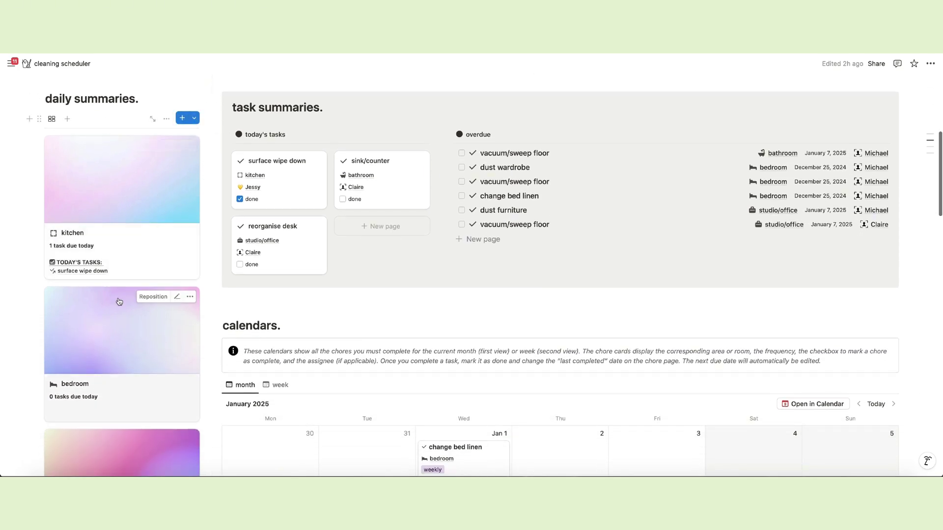
scroll(119, 302, "down", 2)
scroll(120, 302, "down", 6)
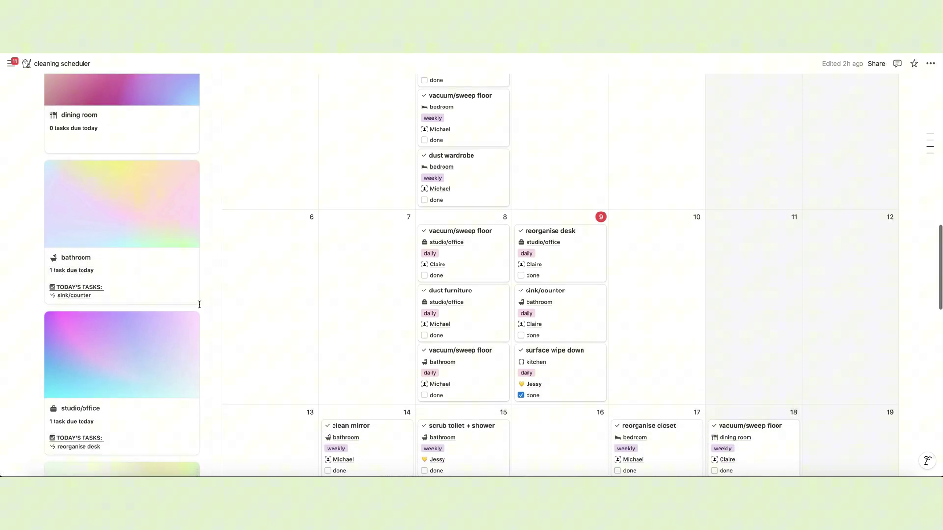
scroll(200, 304, "down", 2)
scroll(200, 304, "down", 5)
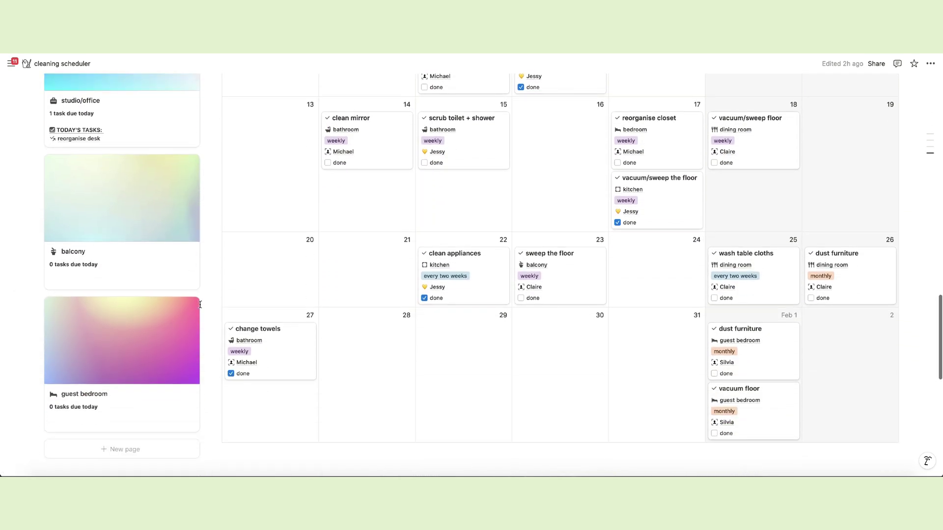
scroll(200, 305, "up", 15)
scroll(199, 304, "down", 1)
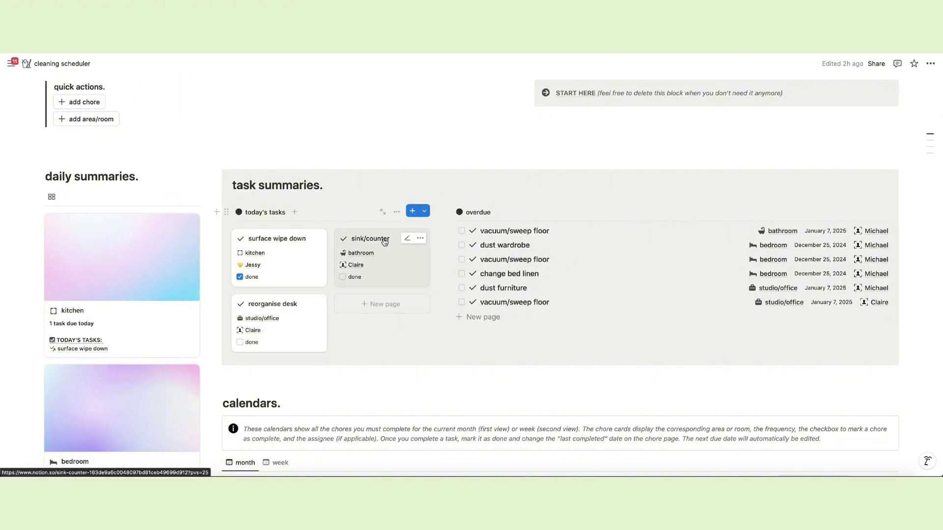
Mark sink/counter and the overdue bathroom vacuum done; set dust wardrobe's last completed to Jan 9.
left_click(343, 277)
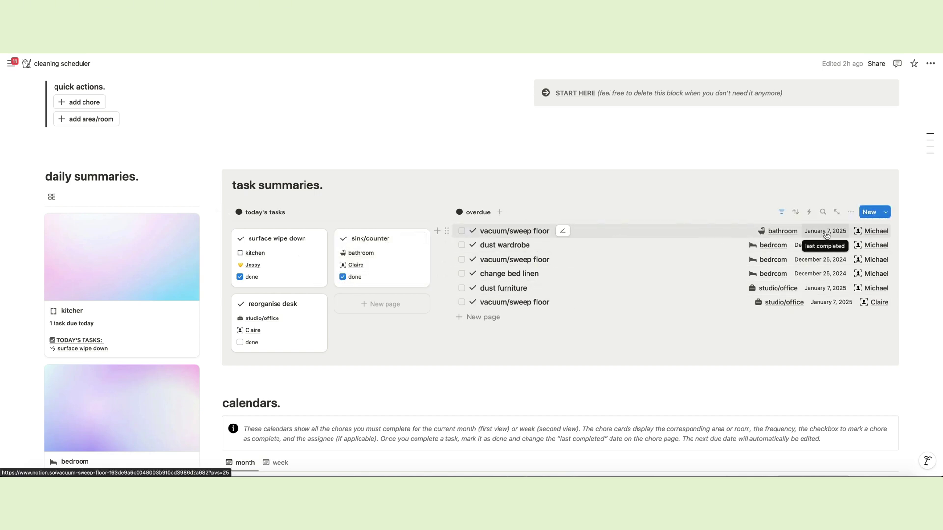
left_click(462, 230)
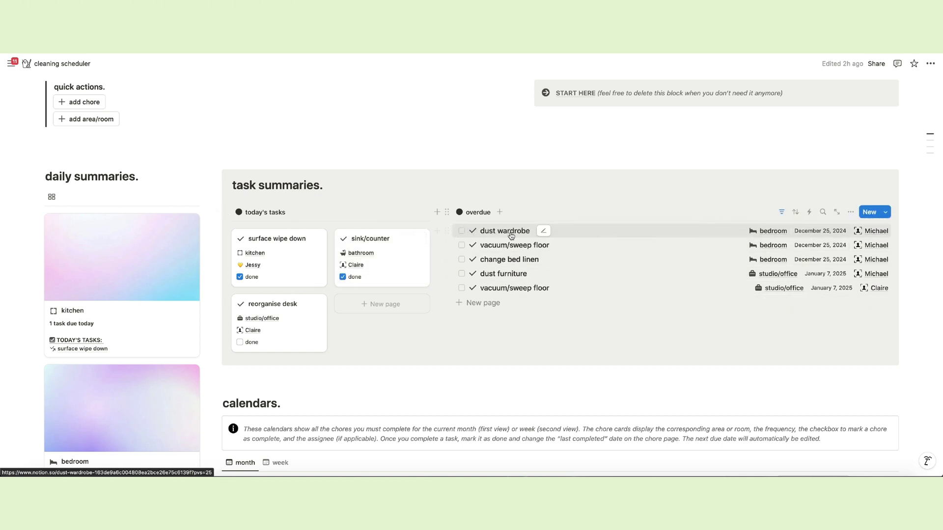
left_click(813, 232)
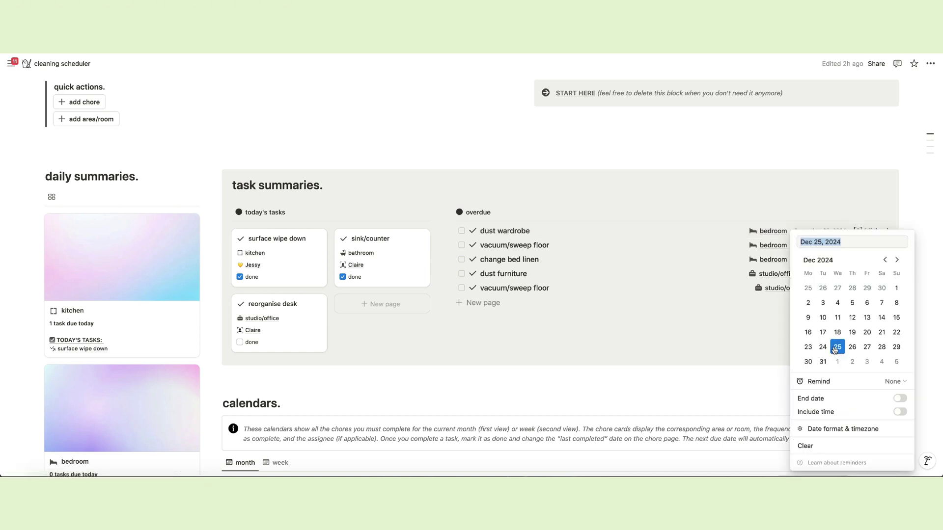
left_click(853, 303)
left_click(736, 315)
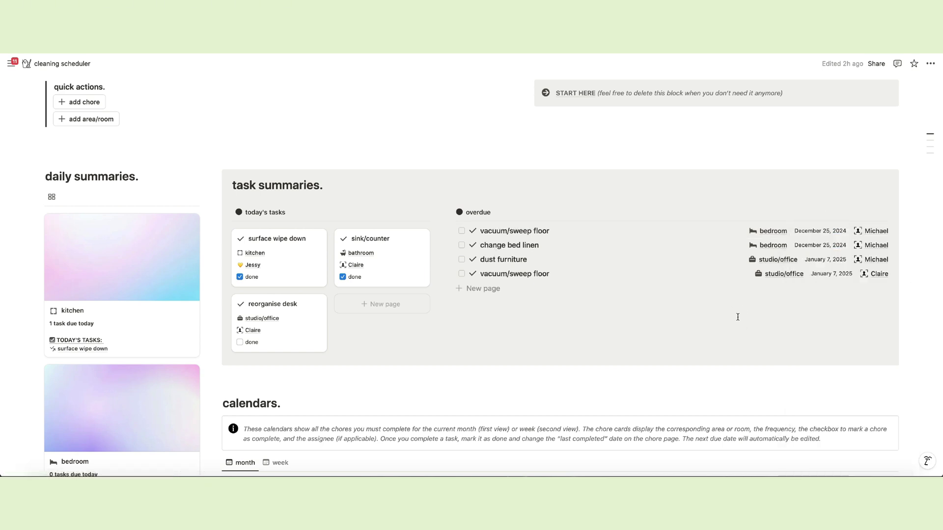
scroll(689, 316, "down", 6)
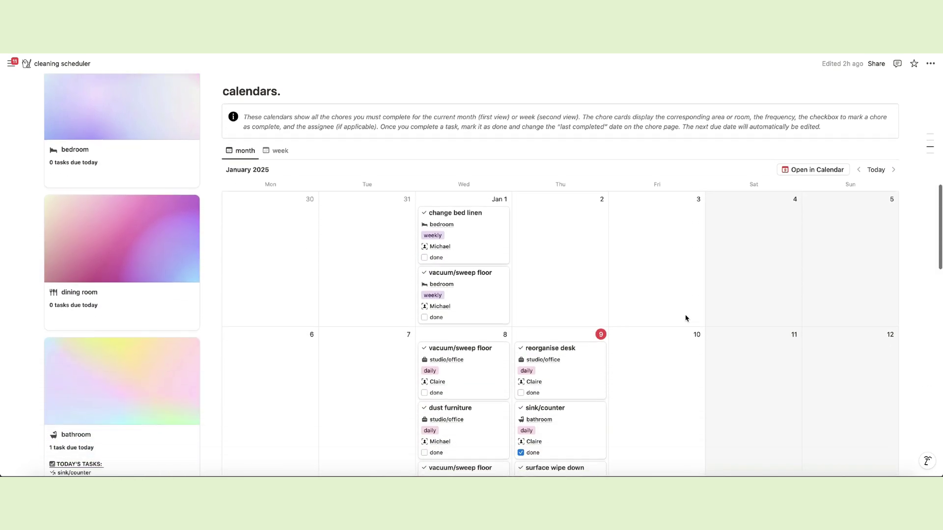
Switch the chore calendar to the January 6–12 week view.
scroll(385, 271, "down", 3)
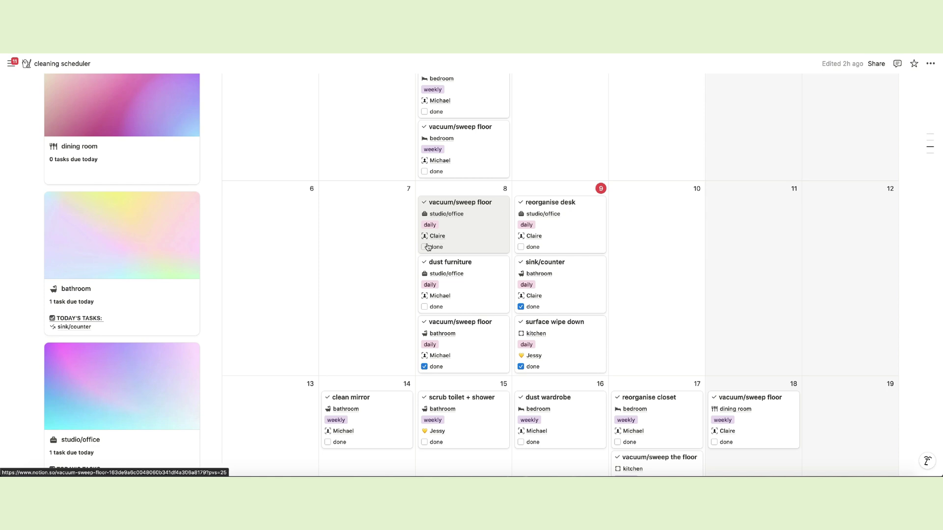
scroll(442, 251, "up", 5)
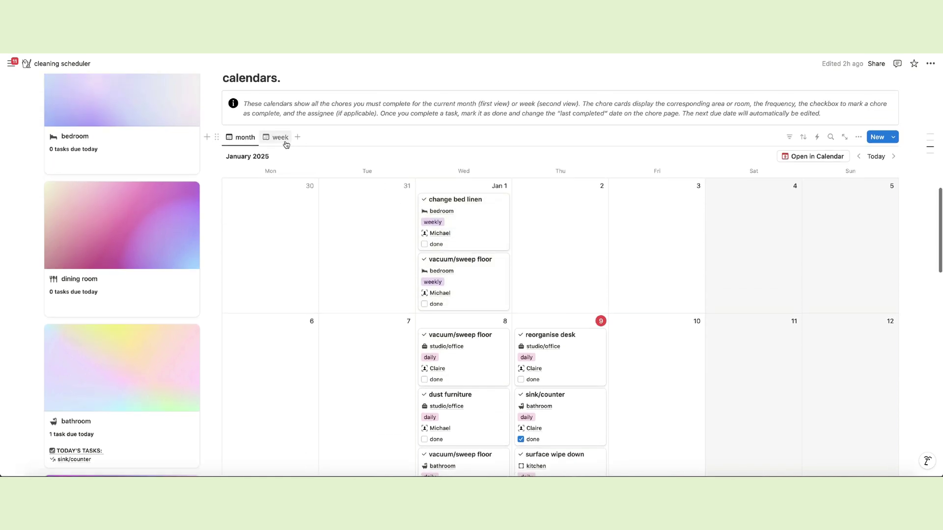
left_click(286, 145)
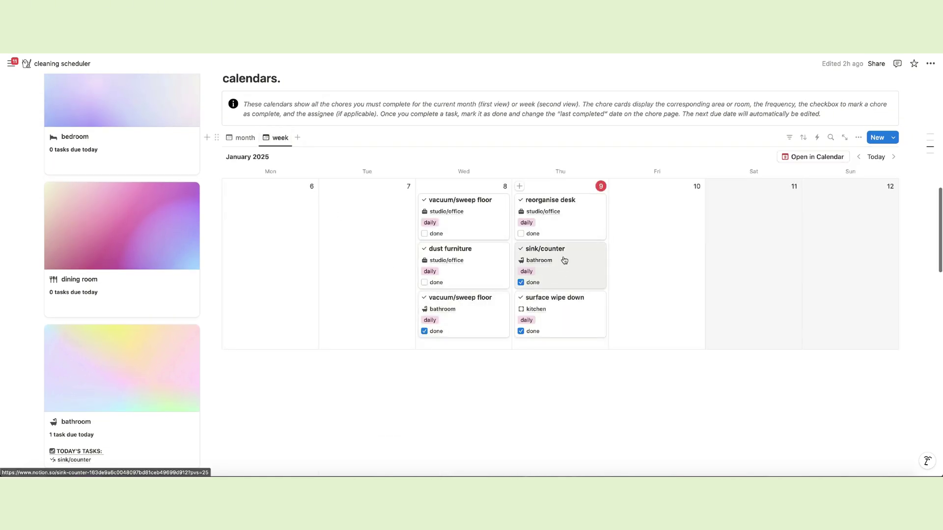
left_click(579, 266)
left_click_drag(580, 267, 640, 279)
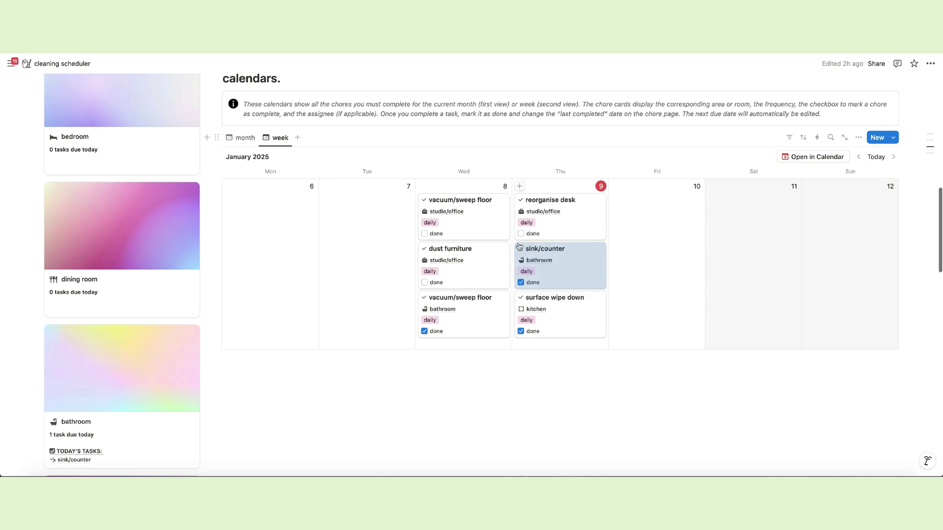
left_click(625, 385)
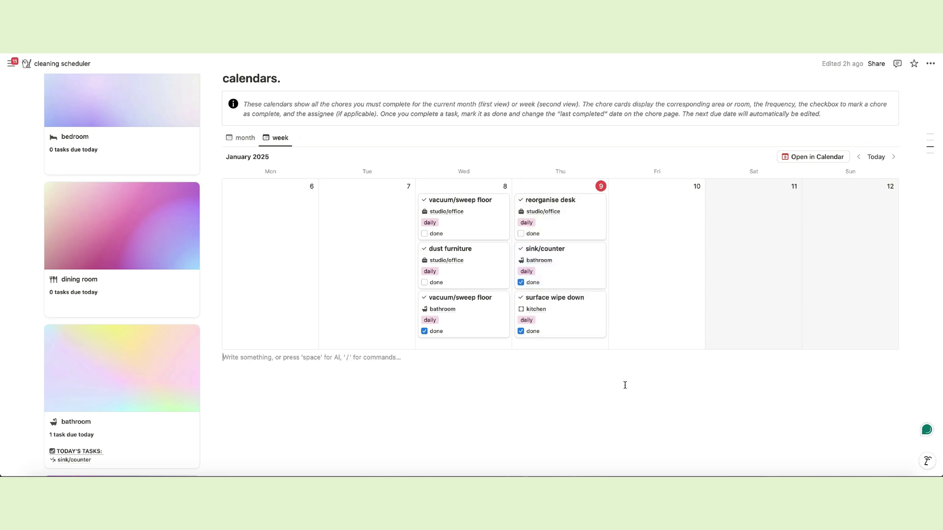
Set sink/counter's last completed date to January 9, 2025.
left_click(571, 267)
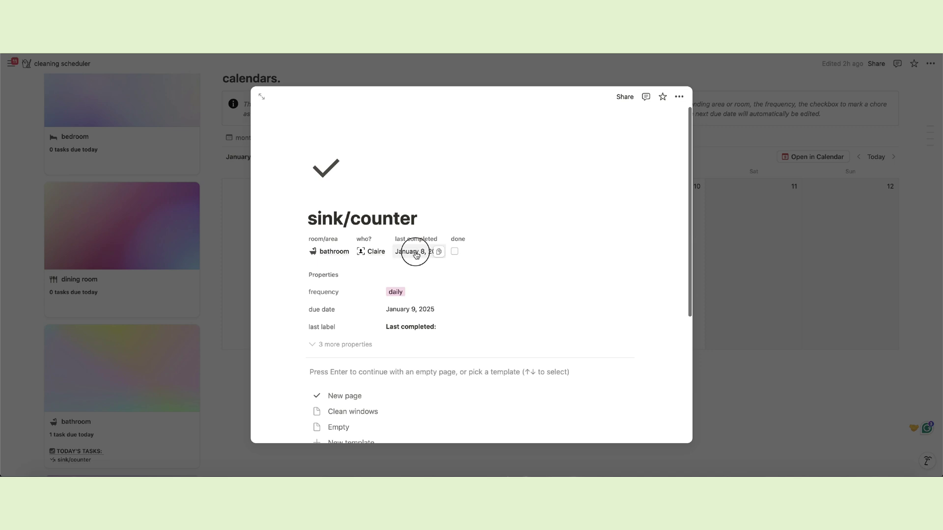
left_click(415, 252)
left_click(454, 303)
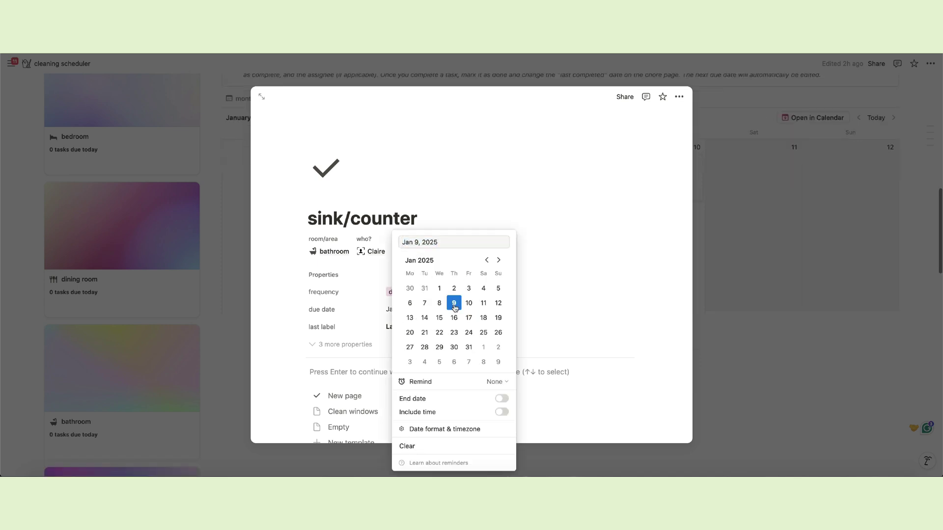
left_click(569, 228)
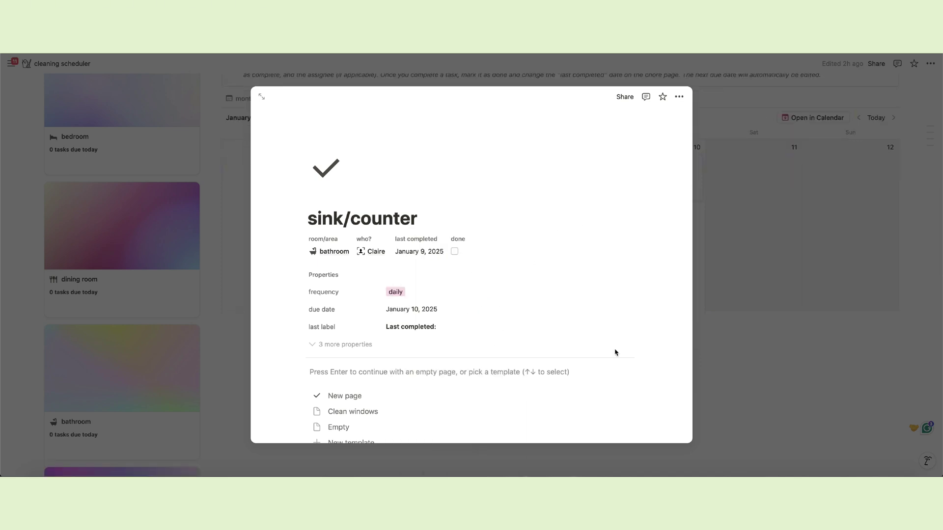
left_click(705, 320)
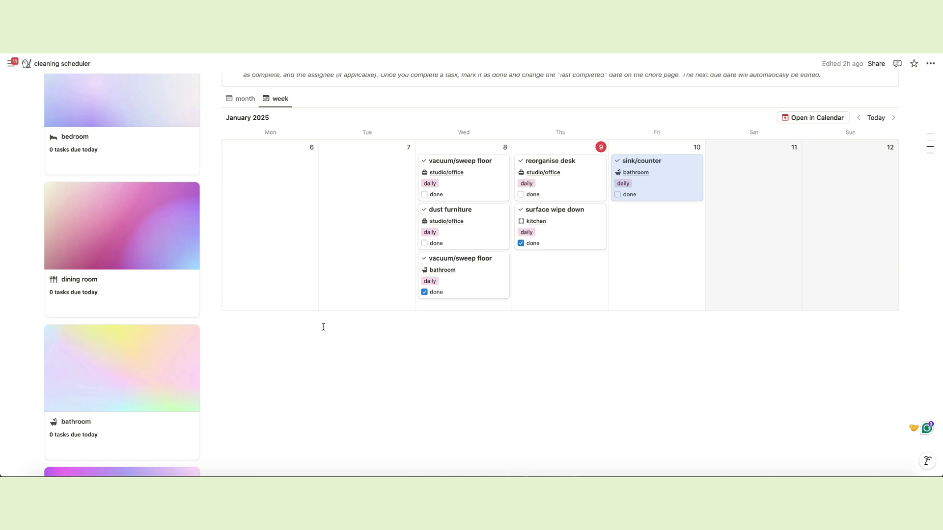
scroll(323, 327, "down", 15)
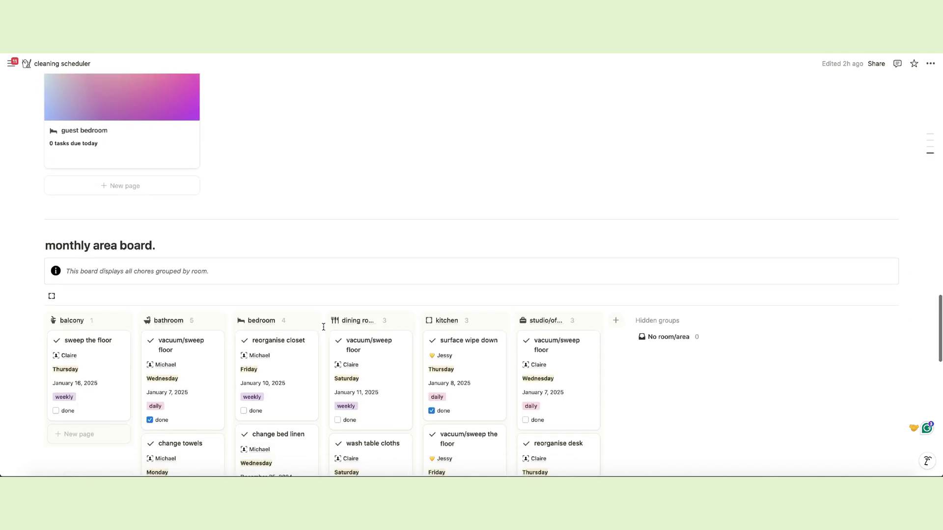
scroll(324, 327, "down", 5)
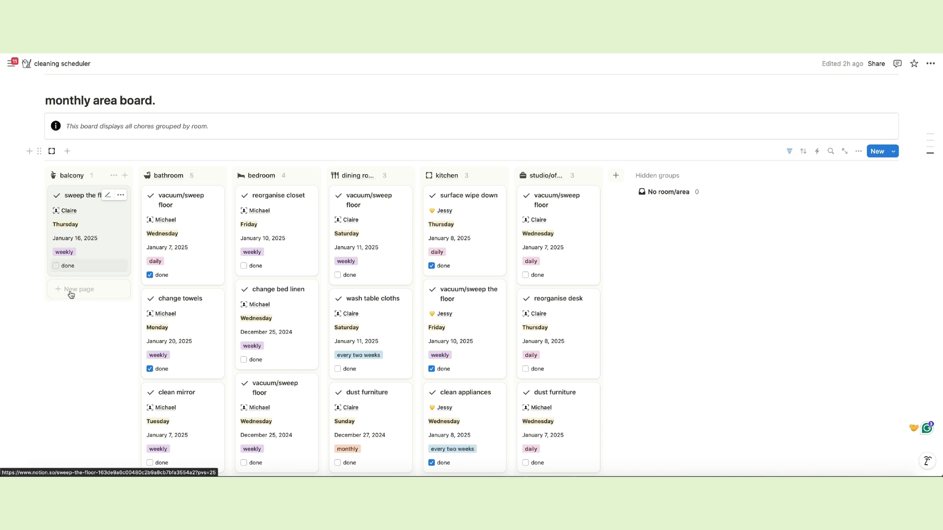
scroll(101, 333, "down", 3)
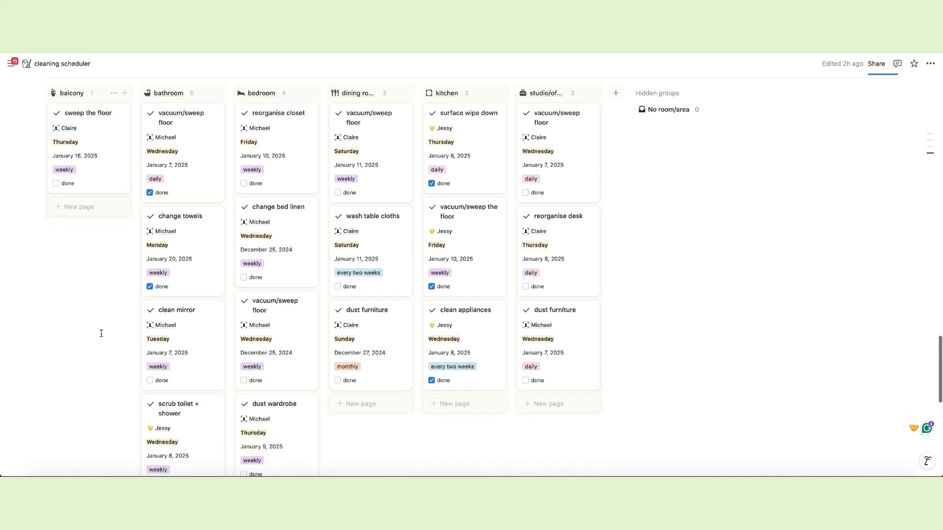
scroll(101, 334, "up", 3)
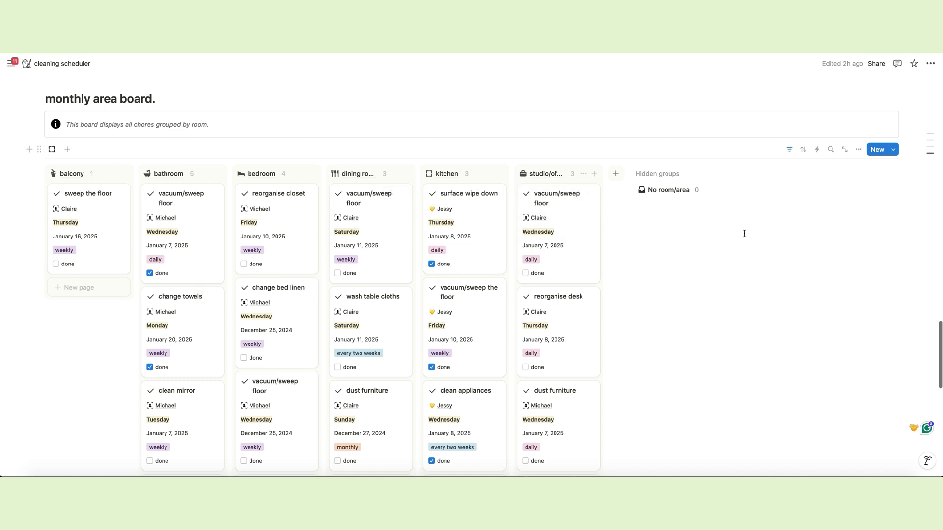
scroll(781, 228, "down", 1)
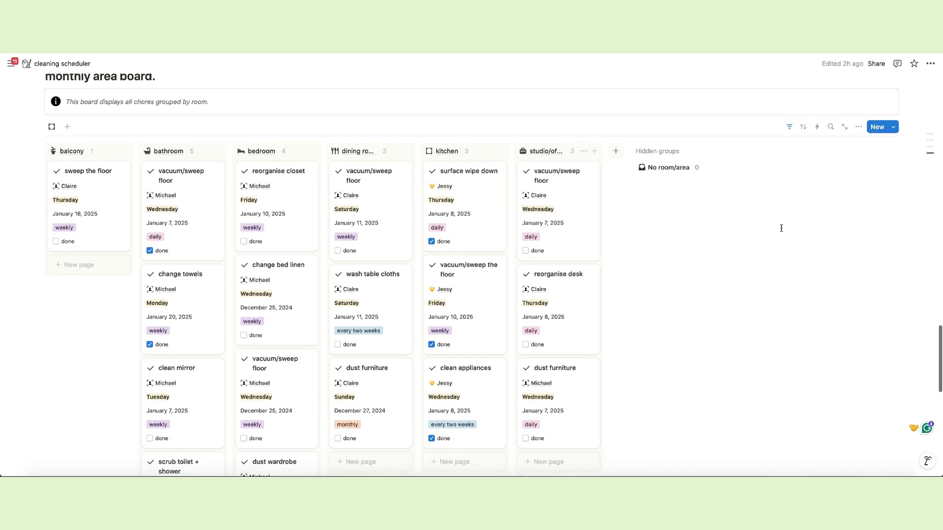
Change the area board's due date filter from this month to this week.
left_click(789, 129)
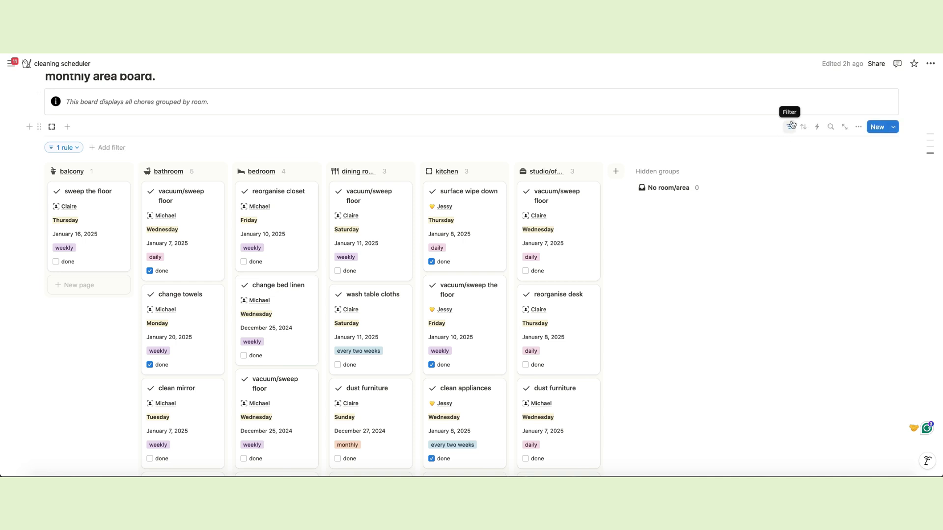
left_click(78, 151)
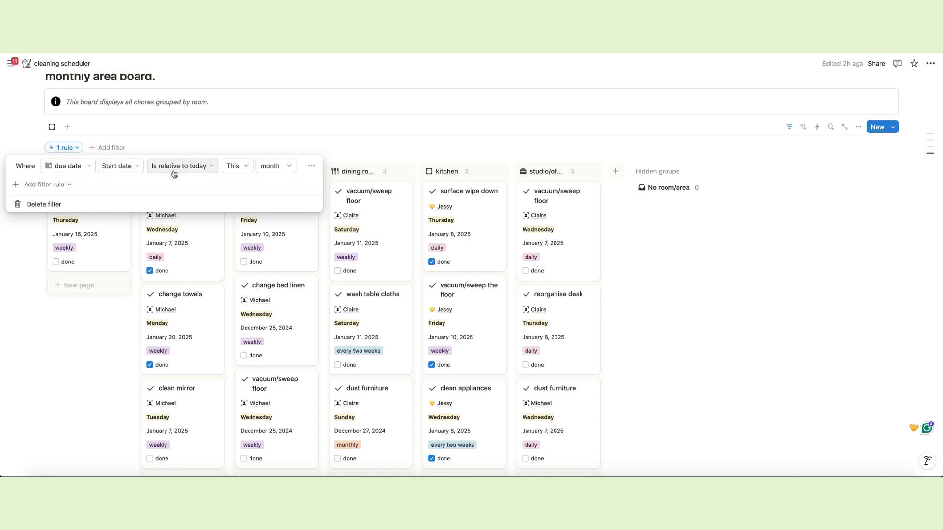
left_click(290, 169)
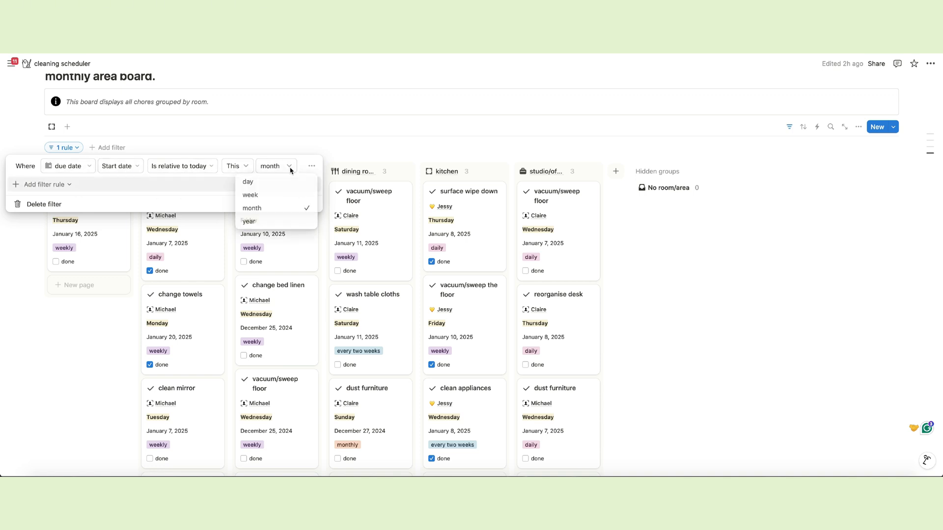
left_click(250, 195)
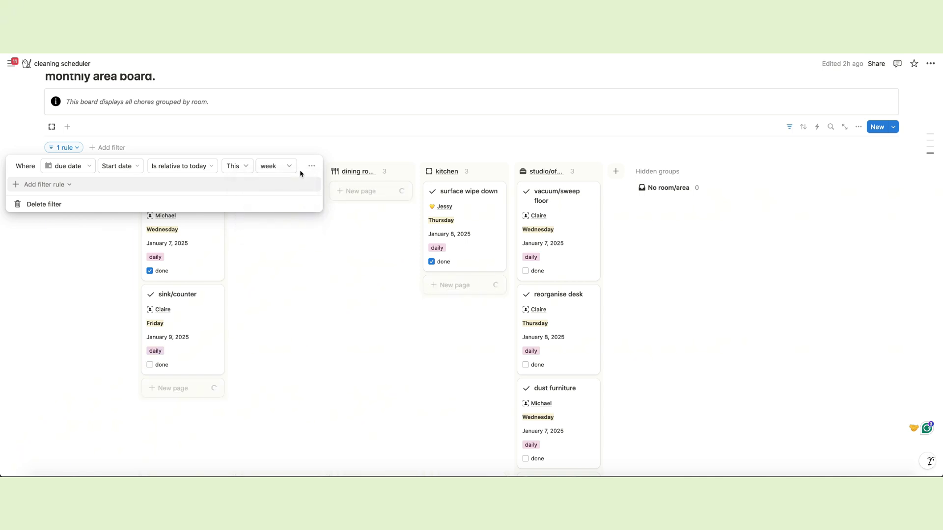
left_click(330, 149)
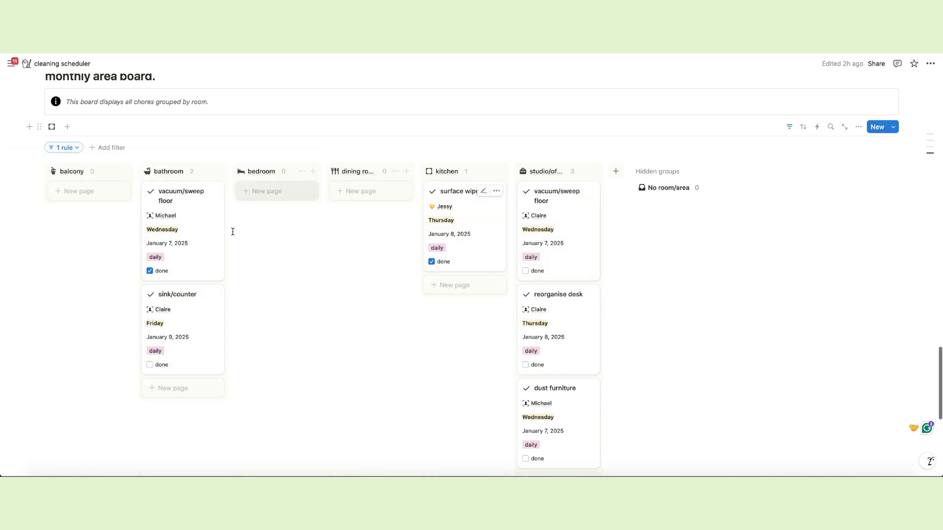
Collapse the footer's Databases list and go to the People manager page from the Menu.
scroll(418, 323, "down", 5)
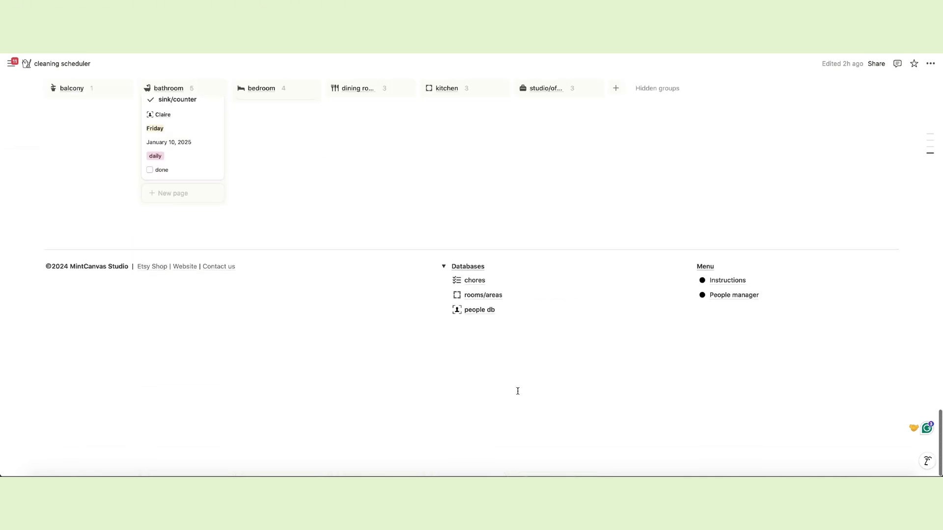
left_click(445, 267)
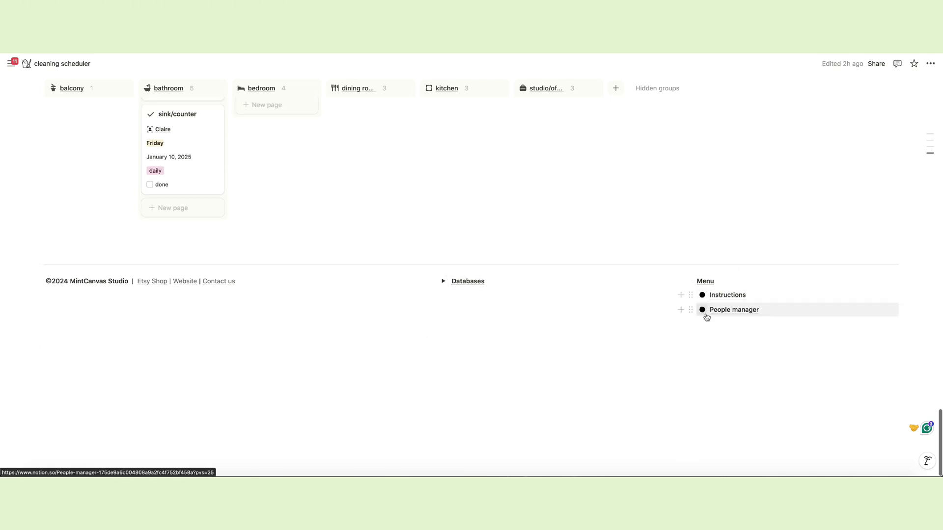
left_click(741, 313)
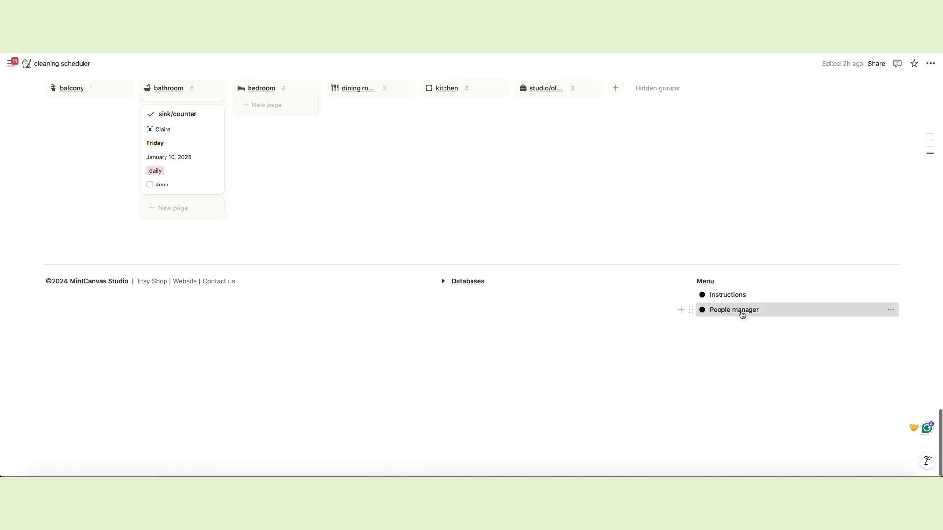
scroll(738, 311, "down", 3)
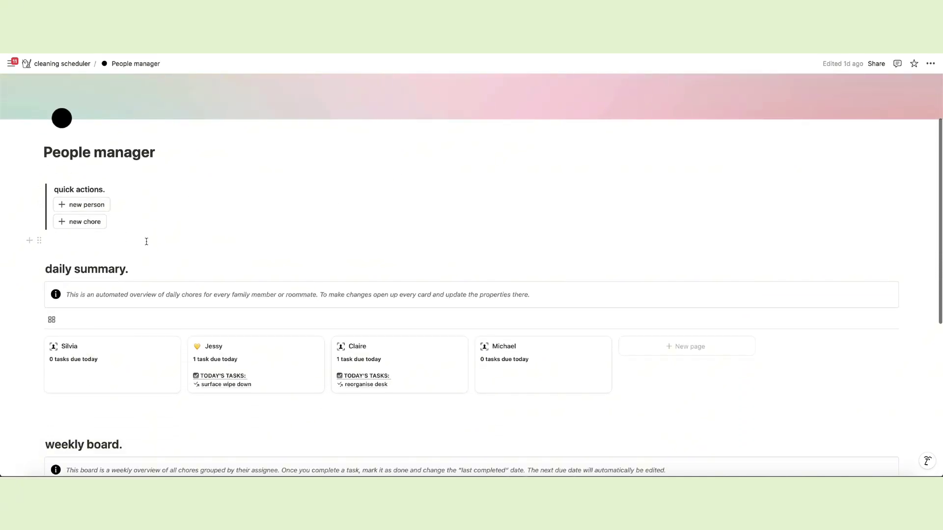
scroll(145, 240, "down", 5)
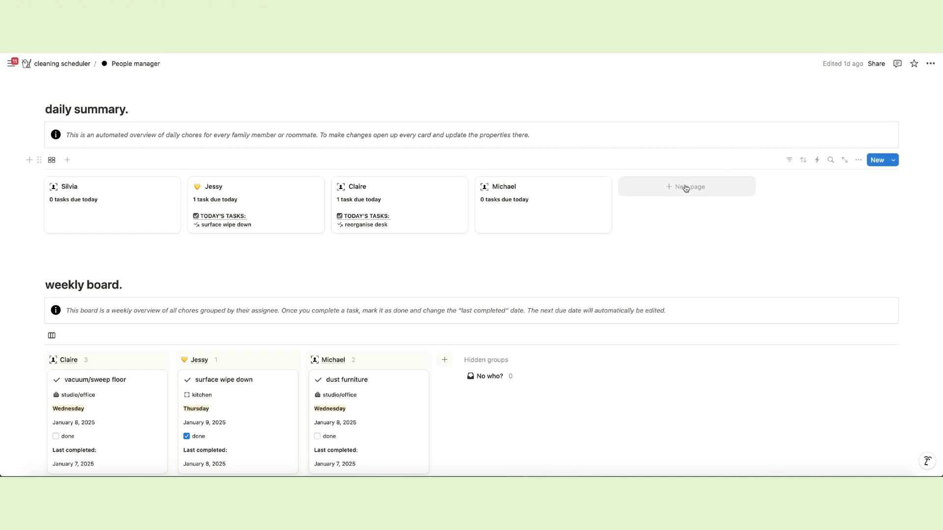
scroll(84, 133, "up", 4)
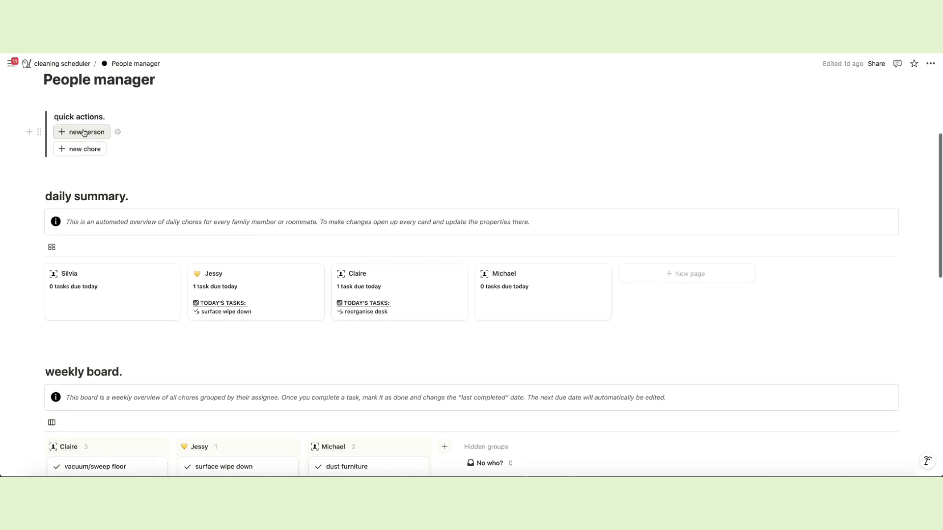
scroll(678, 213, "down", 3)
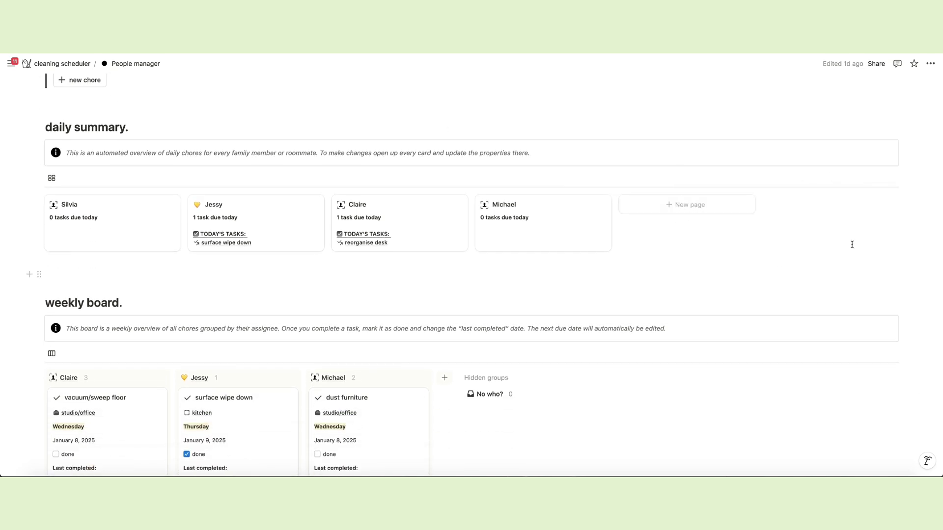
left_click(858, 177)
left_click(865, 244)
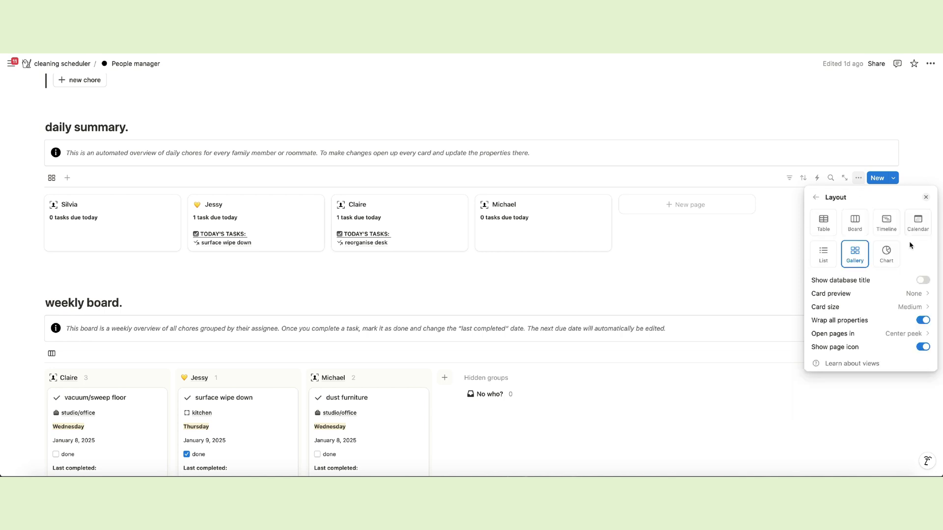
left_click(913, 294)
left_click(871, 323)
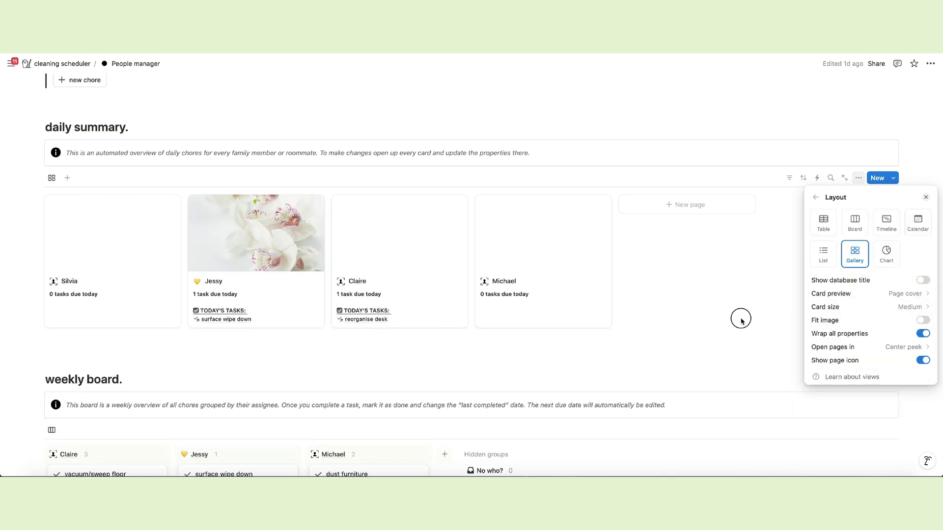
left_click(303, 251)
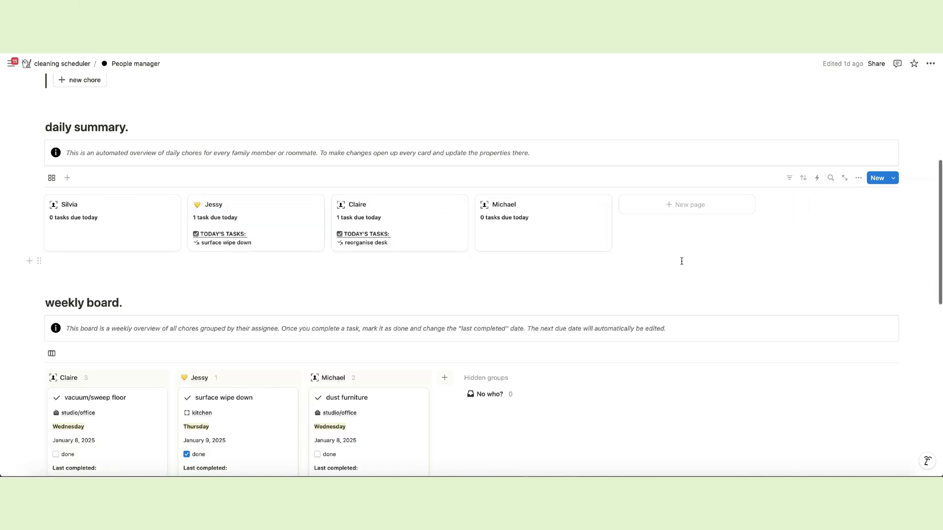
scroll(681, 261, "down", 5)
scroll(682, 261, "down", 1)
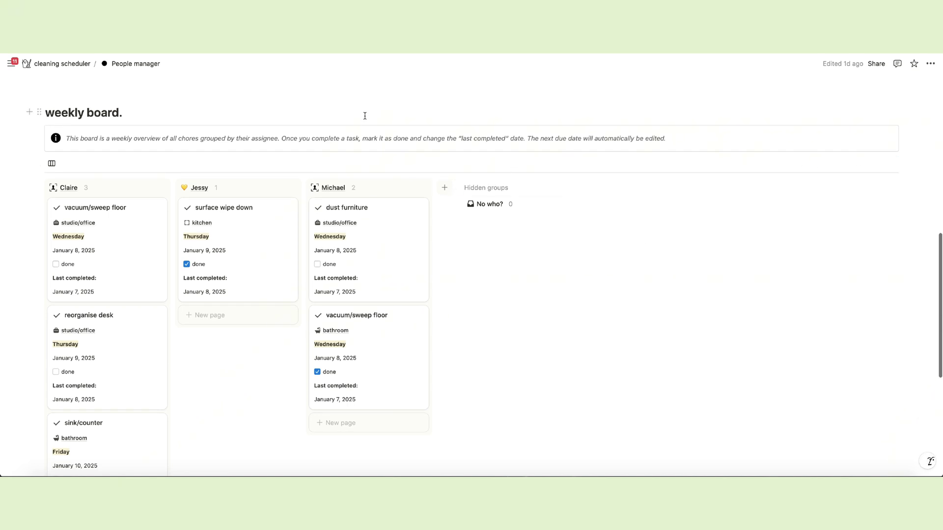
scroll(364, 116, "down", 1)
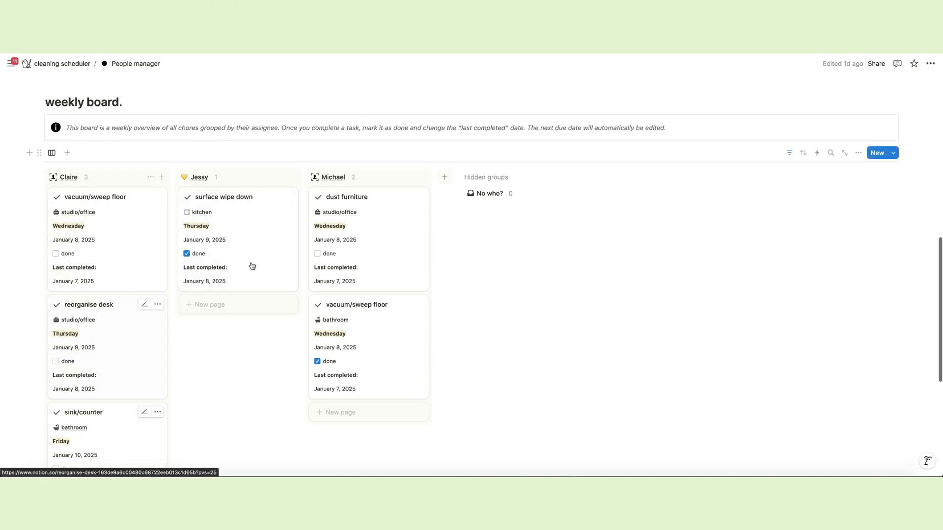
scroll(520, 256, "down", 5)
scroll(520, 257, "down", 3)
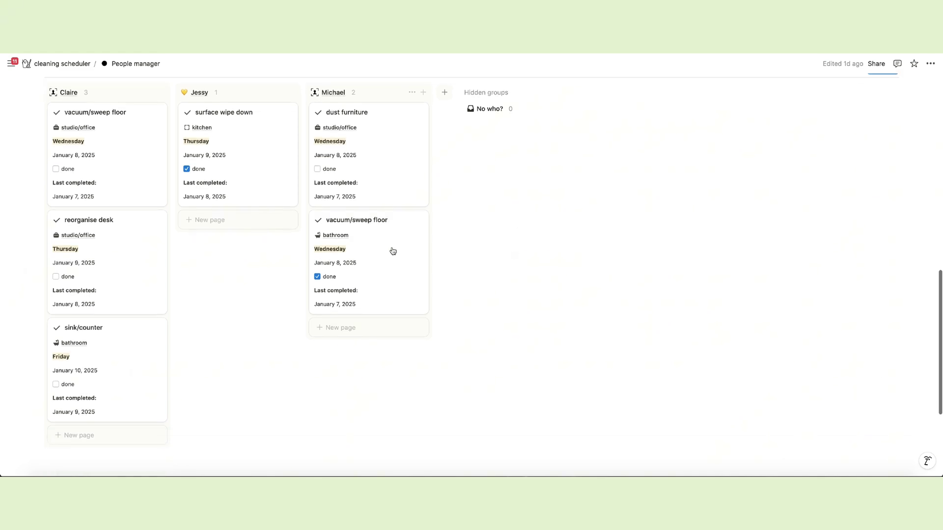
scroll(281, 177, "up", 15)
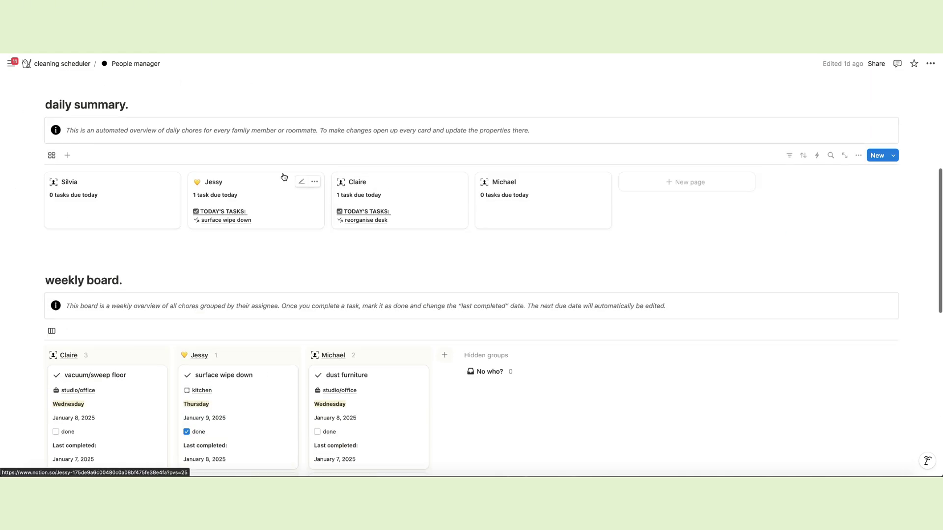
left_click(272, 193)
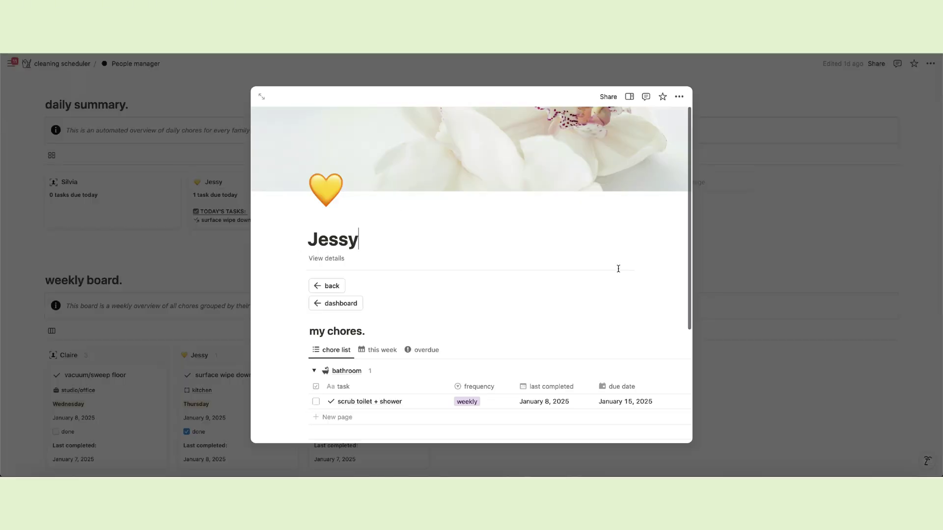
scroll(618, 269, "down", 5)
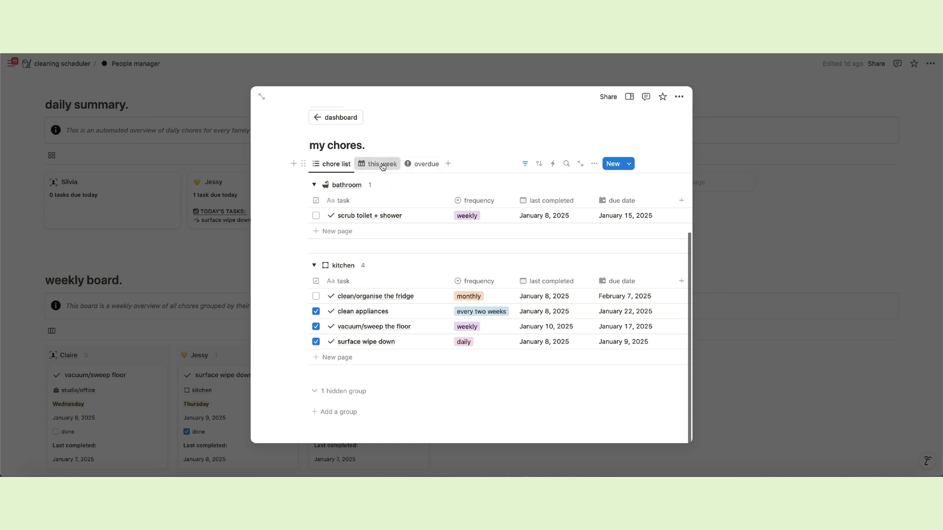
left_click(383, 166)
left_click(425, 244)
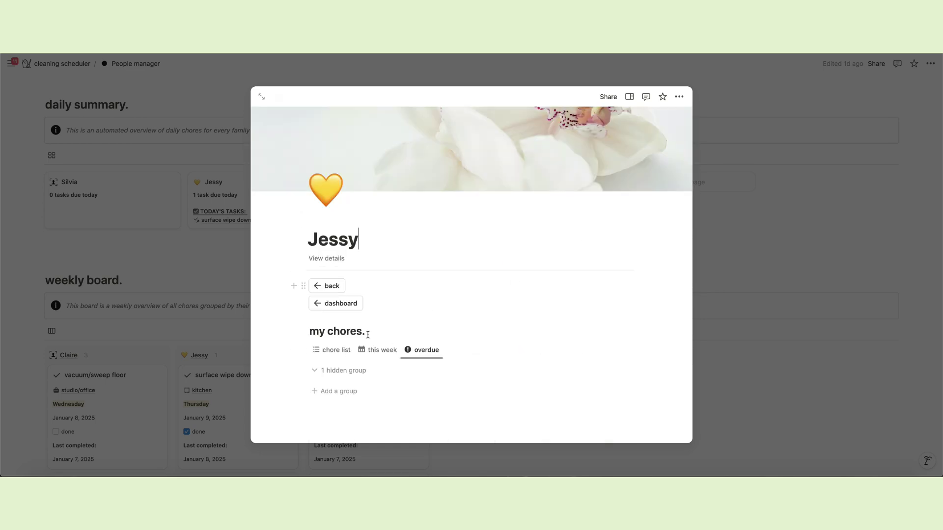
left_click(331, 350)
left_click(730, 257)
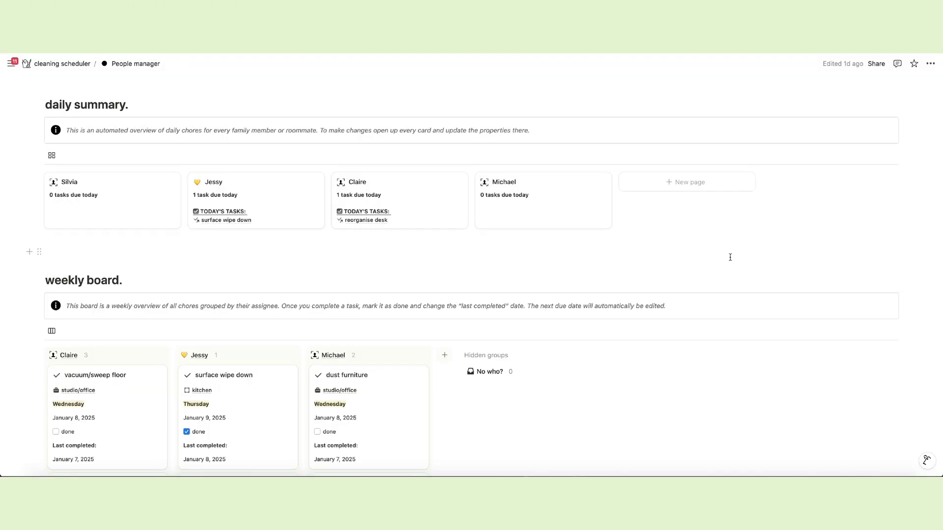
scroll(730, 257, "down", 6)
Show the dashboard's calendars section in month view, displaying January 2025.
scroll(728, 258, "up", 10)
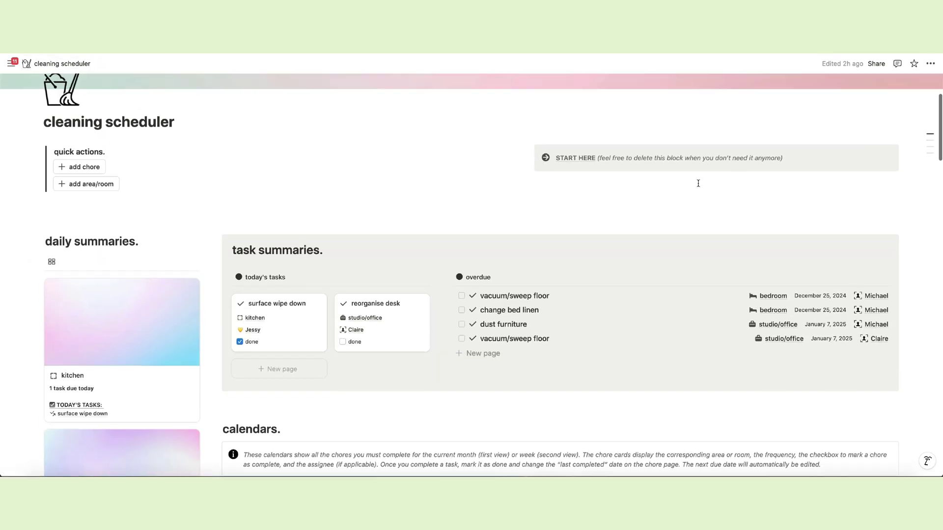
scroll(590, 296, "down", 6)
scroll(590, 297, "down", 15)
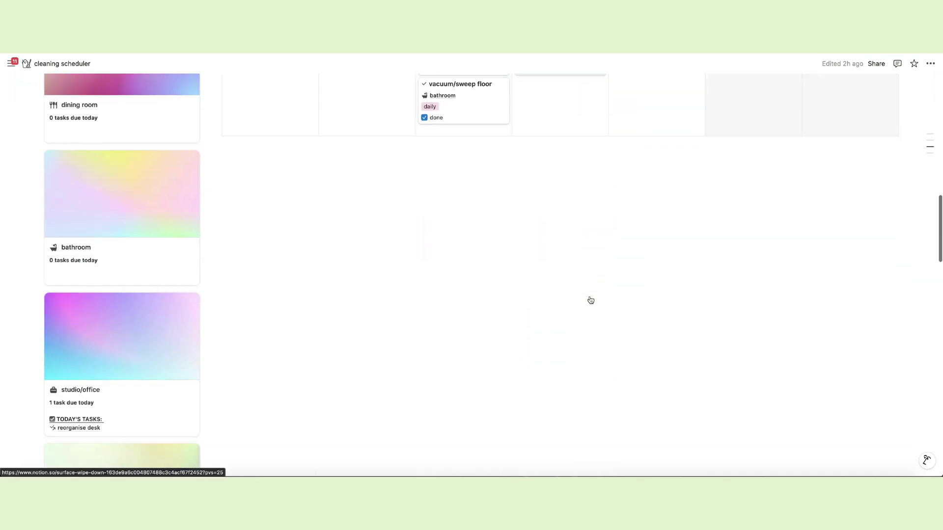
scroll(590, 300, "down", 7)
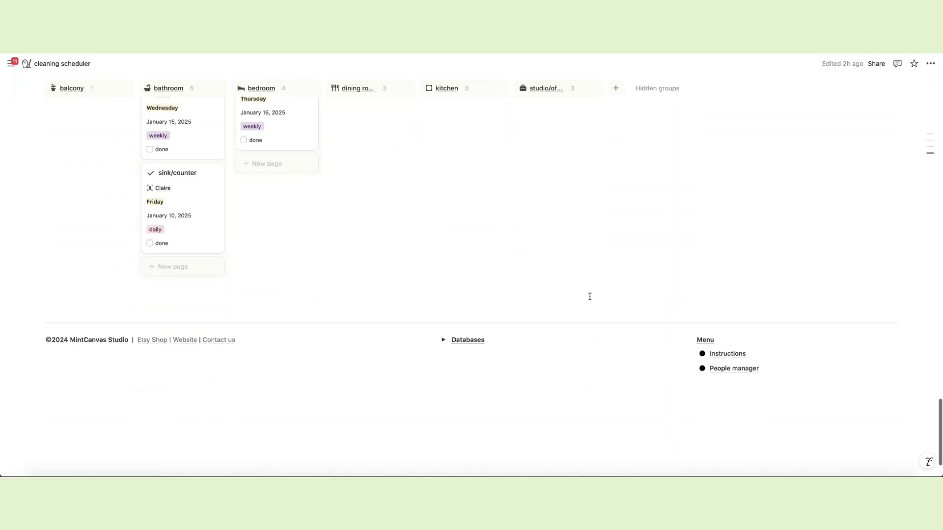
scroll(398, 326, "up", 20)
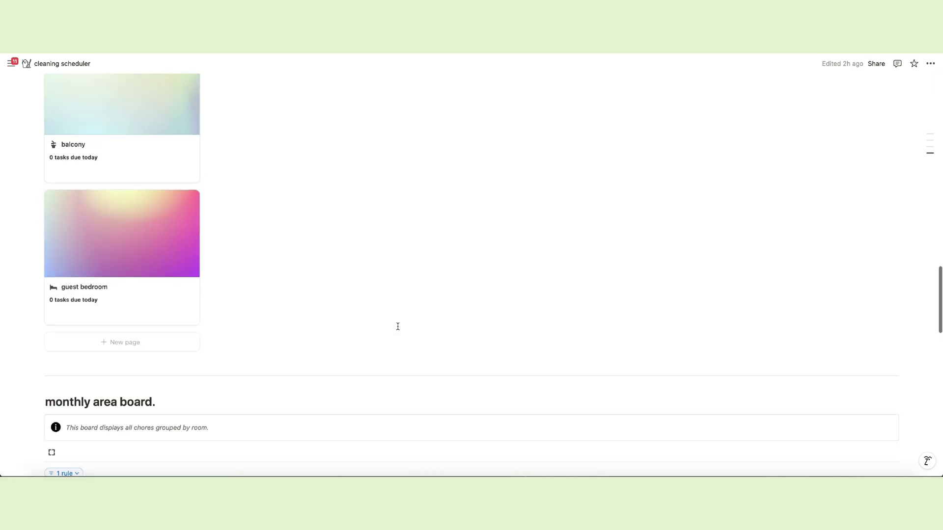
left_click(247, 203)
scroll(671, 211, "down", 5)
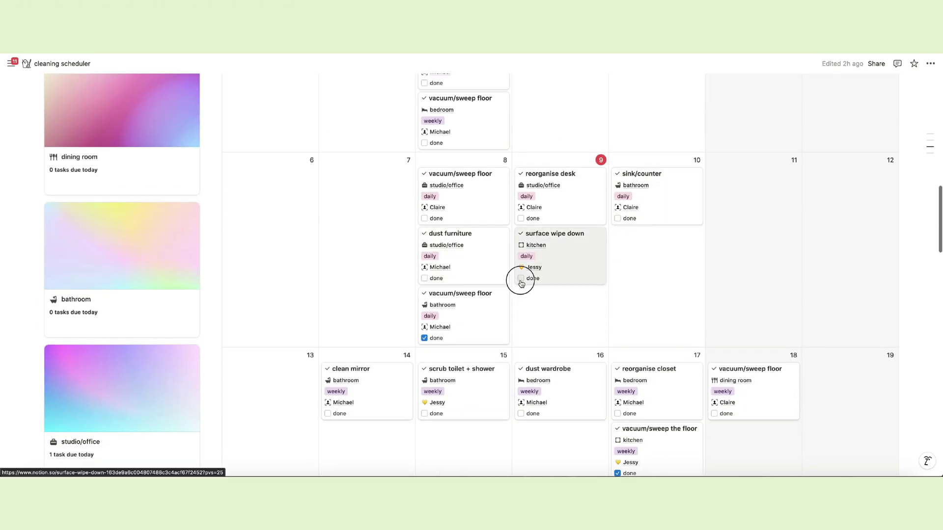
scroll(678, 274, "down", 5)
scroll(678, 274, "up", 10)
scroll(678, 270, "up", 4)
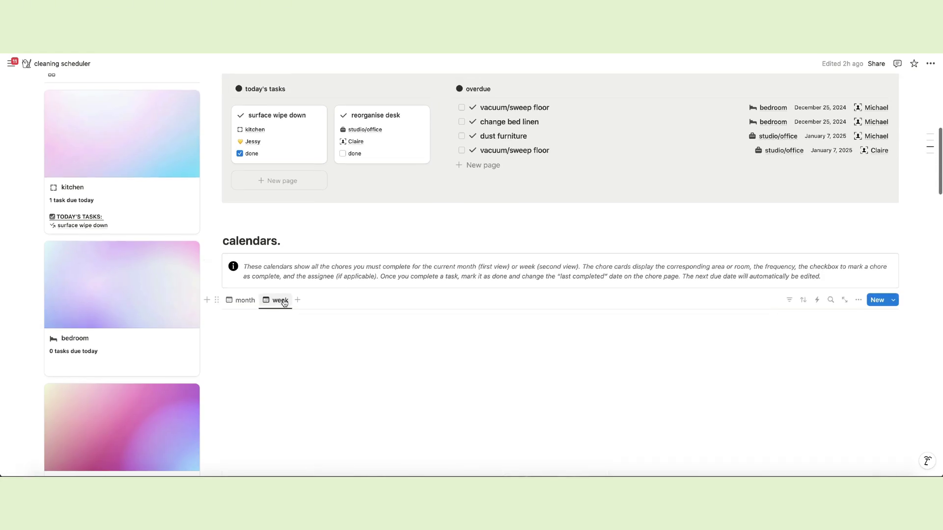